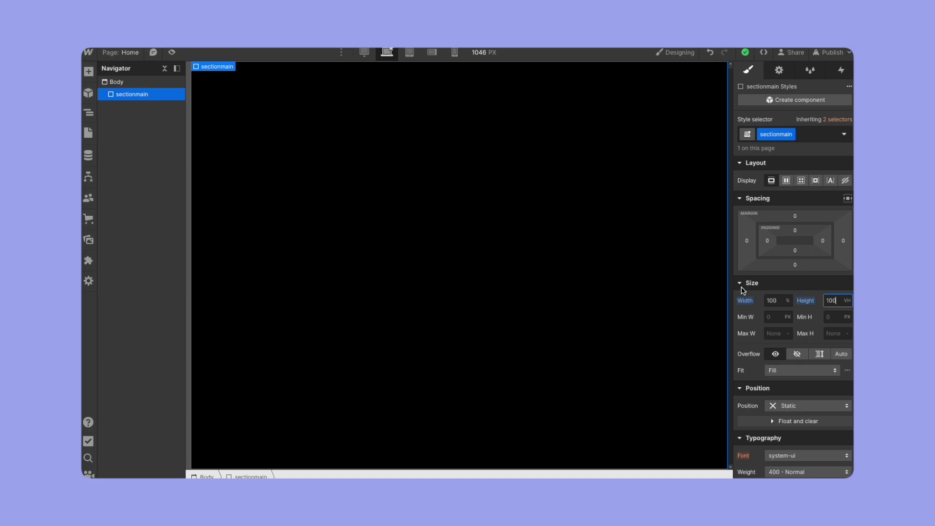
- Add a div block inside sectionmain and give it the new class navlinkwrapper
{"action": "scroll", "coordinate": [744, 297], "scroll_direction": "down", "scroll_amount": 10}
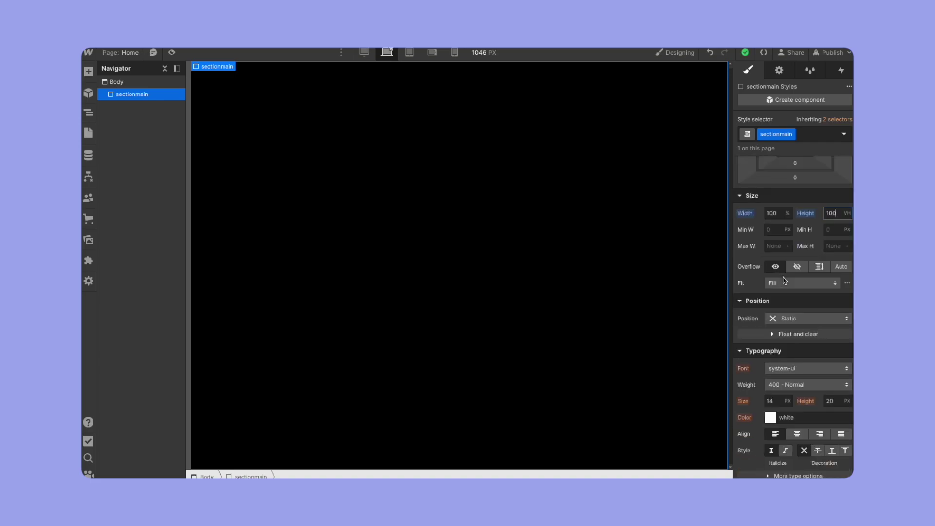
{"action": "scroll", "coordinate": [748, 317], "scroll_direction": "up", "scroll_amount": 4}
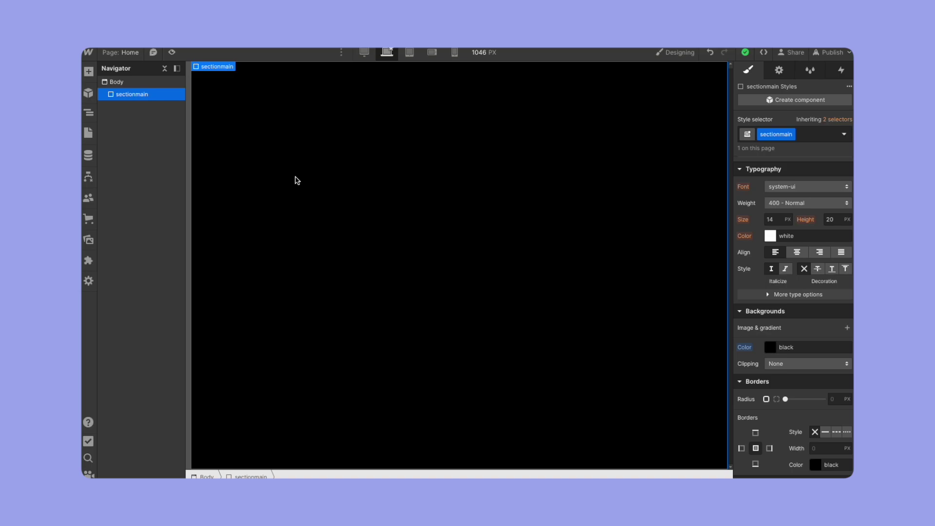
{"action": "left_click", "coordinate": [89, 71]}
{"action": "left_click_drag", "start_coordinate": [122, 247], "coordinate": [344, 219]}
{"action": "left_click", "coordinate": [778, 139]}
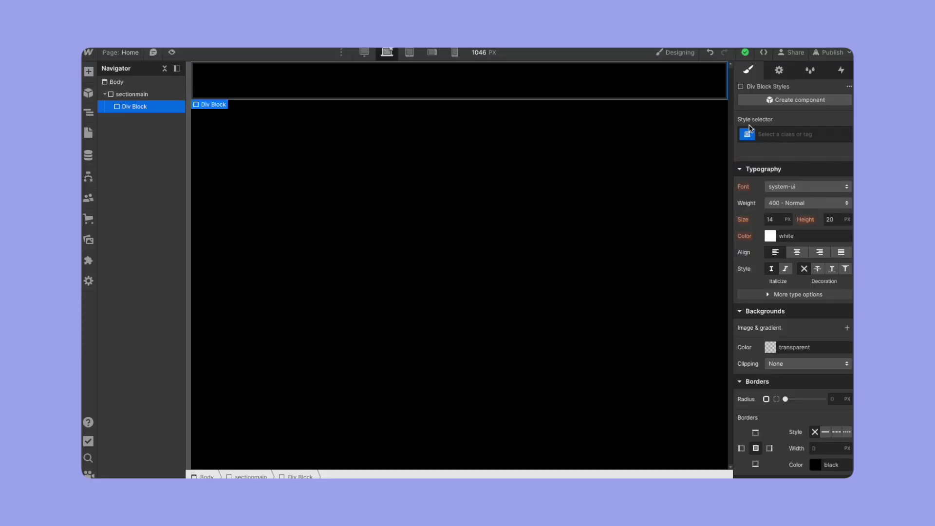
{"action": "left_click", "coordinate": [765, 129]}
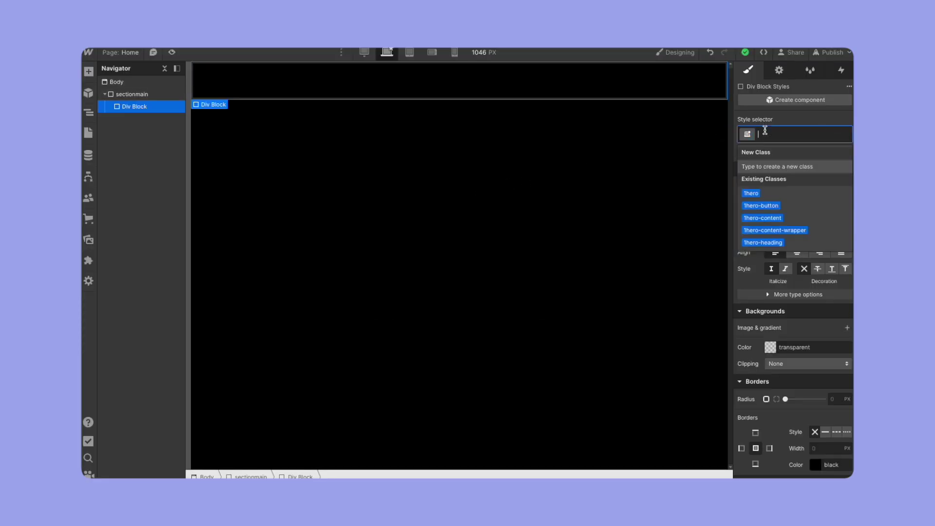
{"action": "type", "text": "navlinkwrapper"}
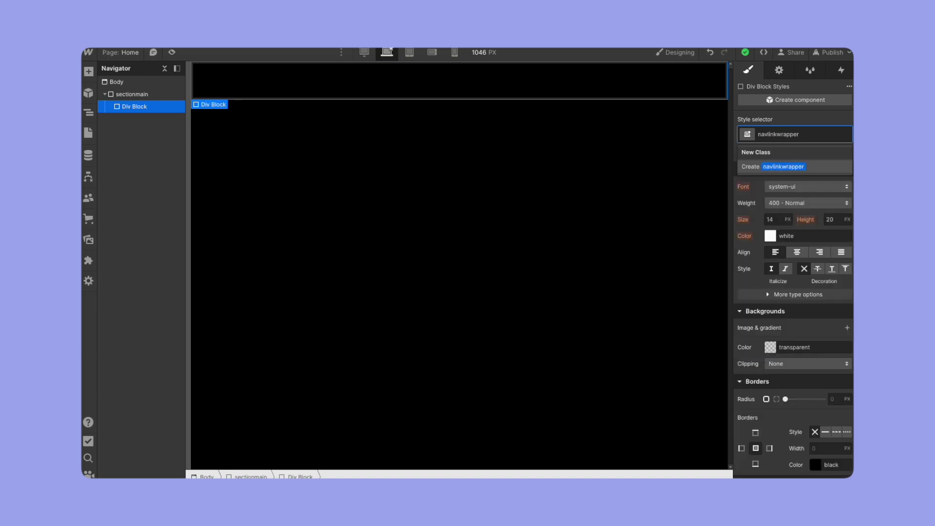
{"action": "key", "text": "Return"}
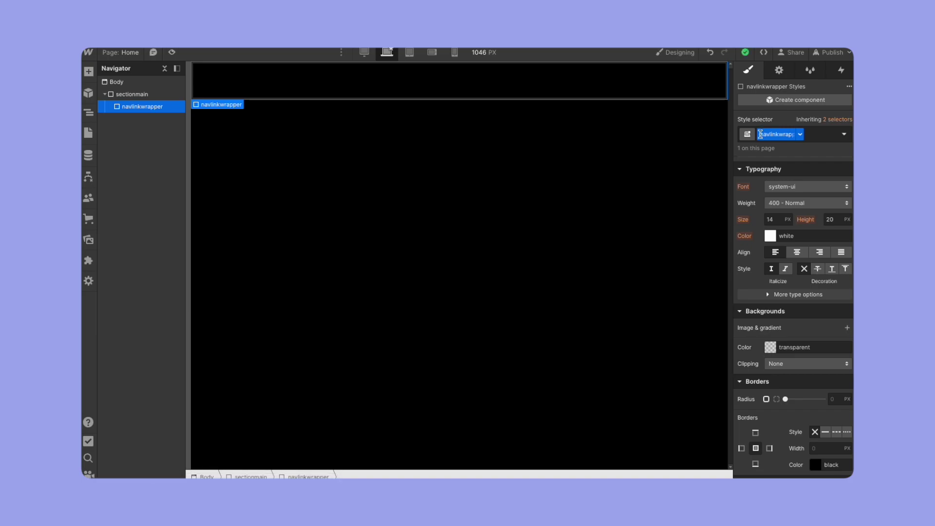
- Place two text blocks inside navlinkwrapper
{"action": "left_click", "coordinate": [88, 72]}
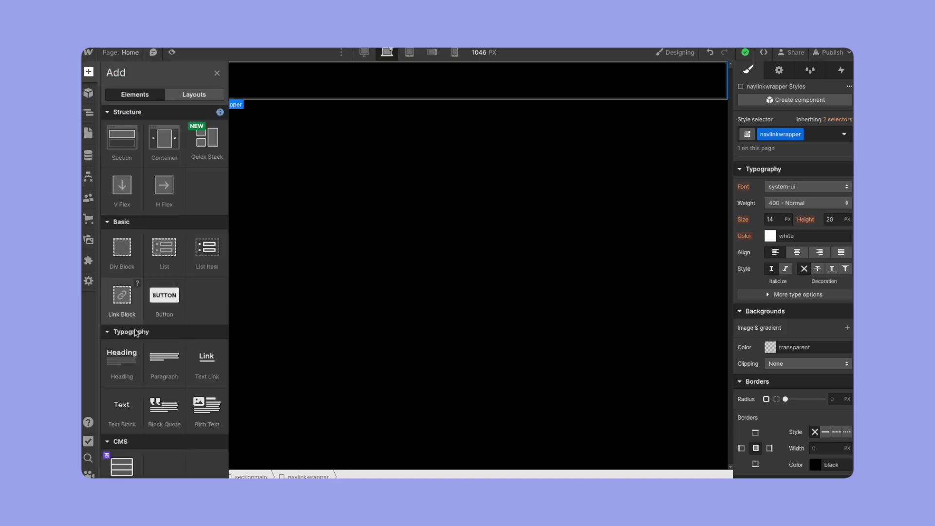
{"action": "left_click_drag", "start_coordinate": [122, 407], "coordinate": [146, 119]}
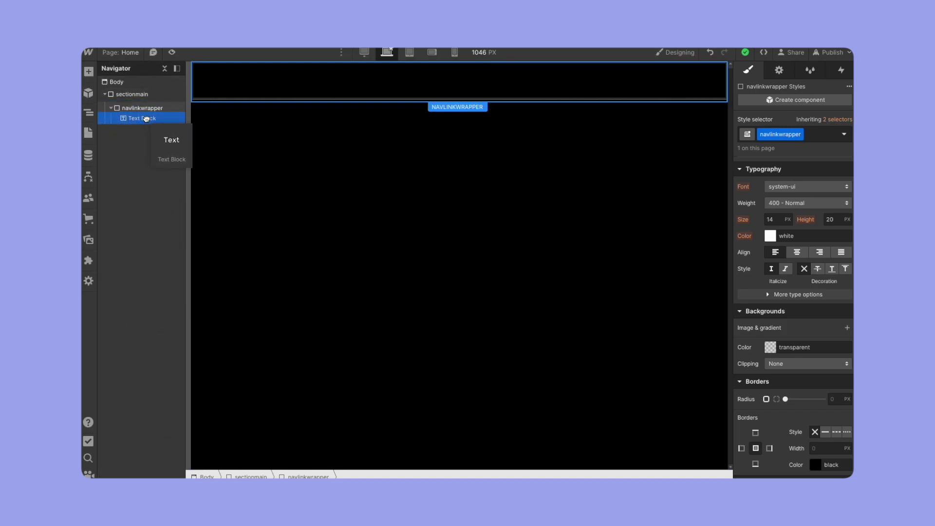
{"action": "left_click", "coordinate": [88, 71]}
{"action": "left_click_drag", "start_coordinate": [121, 407], "coordinate": [160, 139]}
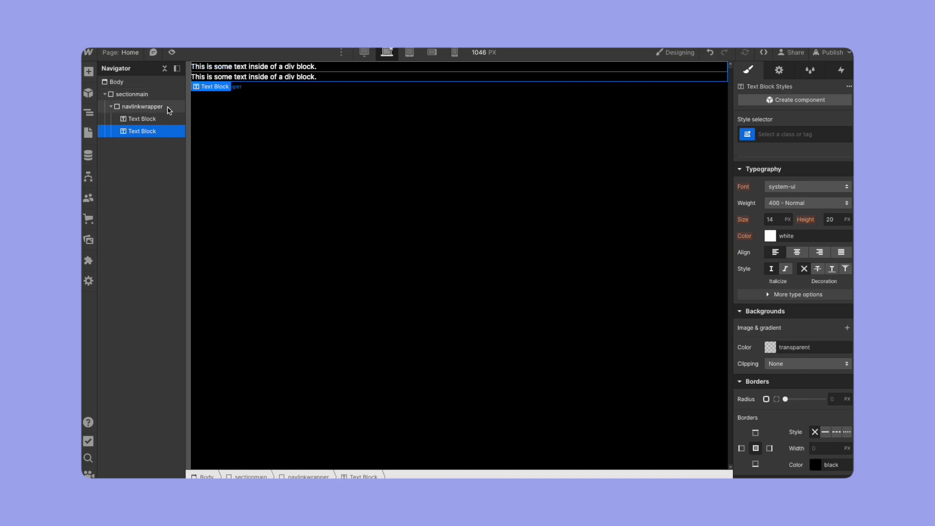
- Replace the placeholder text of both text blocks with "Home"
{"action": "left_click", "coordinate": [168, 108]}
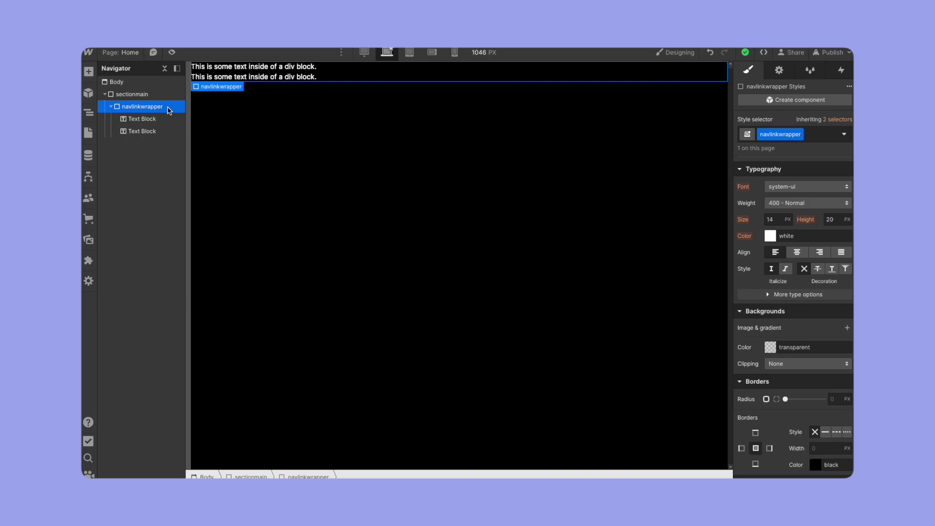
{"action": "left_click", "coordinate": [168, 118]}
{"action": "double_click", "coordinate": [230, 67]}
{"action": "type", "text": "Home"}
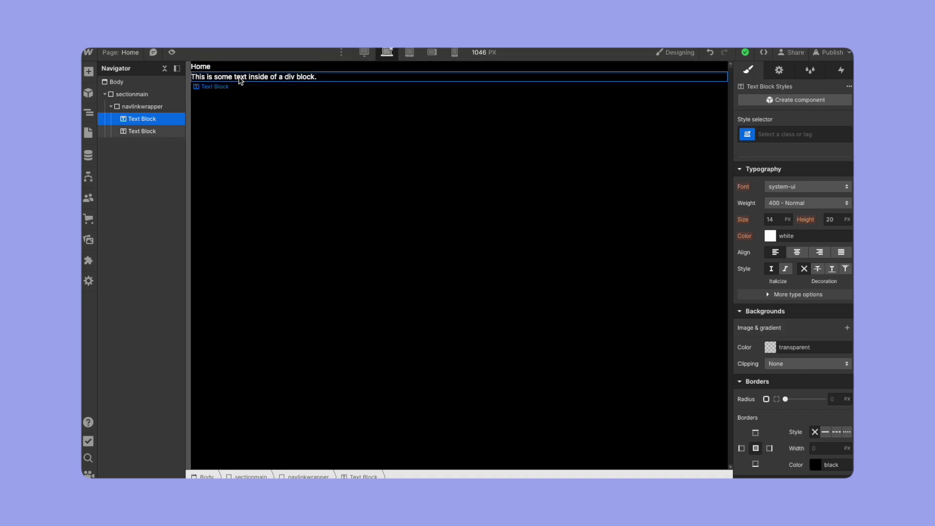
{"action": "left_click", "coordinate": [240, 77]}
{"action": "double_click", "coordinate": [240, 77]}
{"action": "type", "text": "Home"}
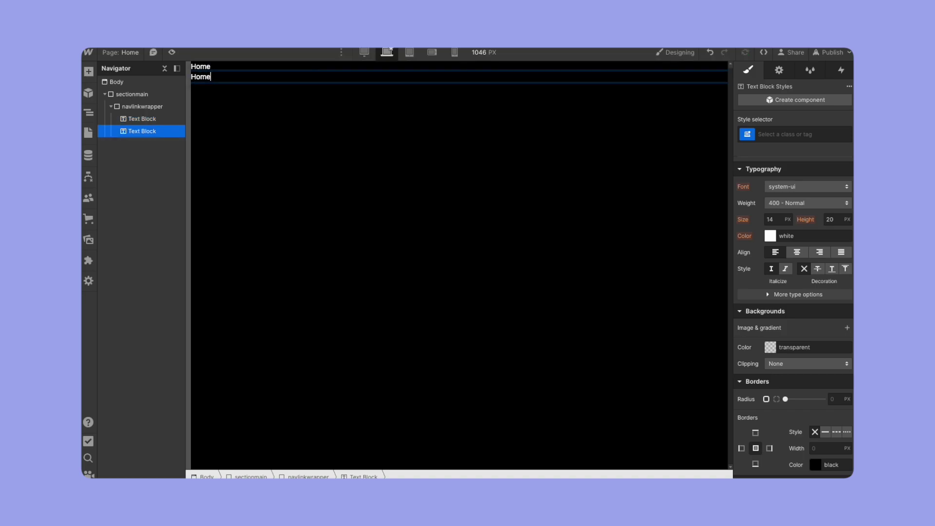
{"action": "key", "text": "Escape"}
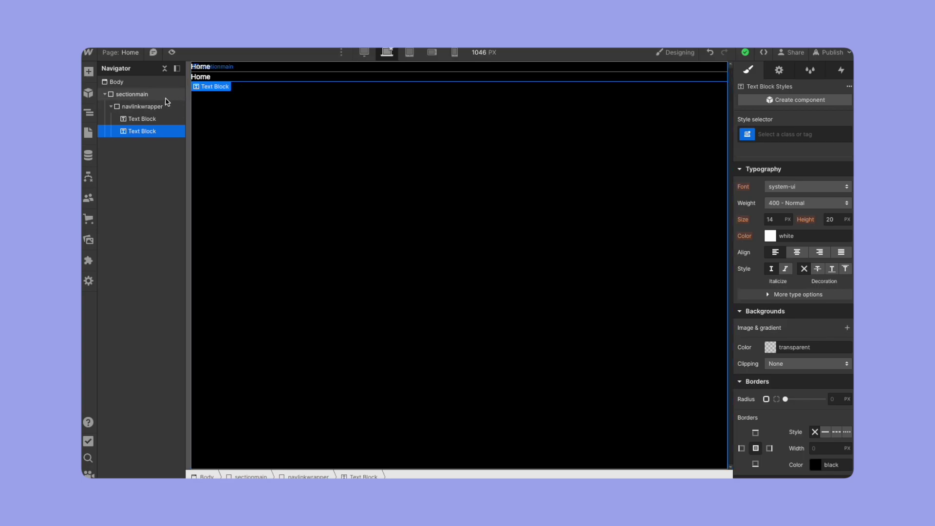
- Set sectionmain to a flex layout with its children aligned and justified to the center
{"action": "left_click", "coordinate": [165, 98]}
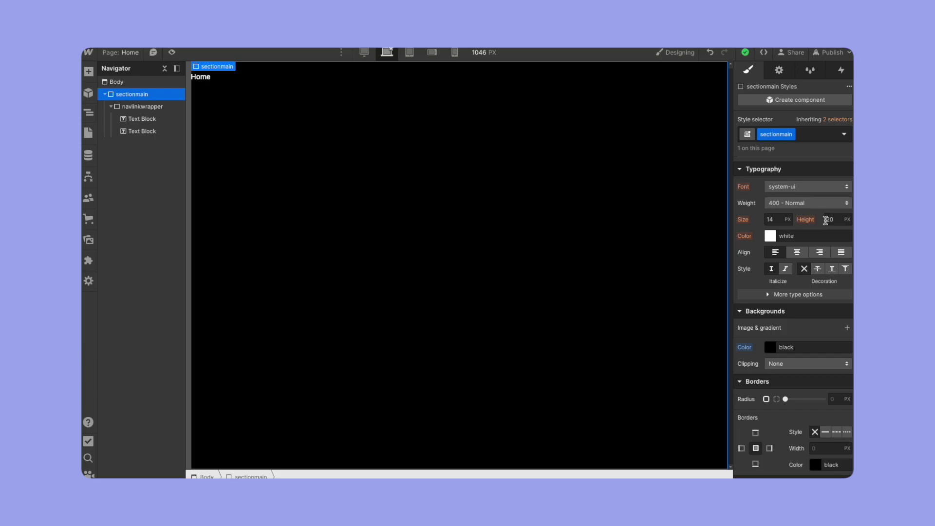
{"action": "scroll", "coordinate": [819, 221], "scroll_direction": "up", "scroll_amount": 5}
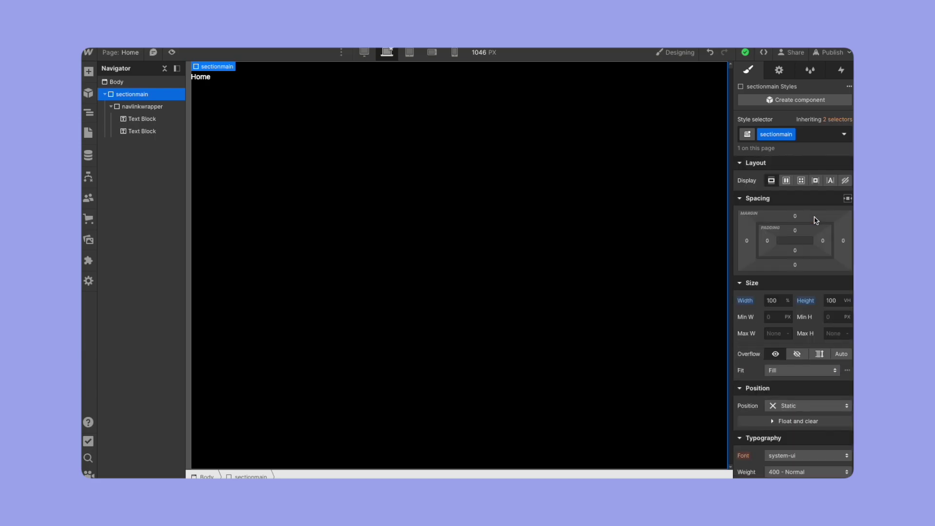
{"action": "left_click", "coordinate": [786, 180]}
{"action": "left_click", "coordinate": [790, 217]}
{"action": "left_click", "coordinate": [790, 234]}
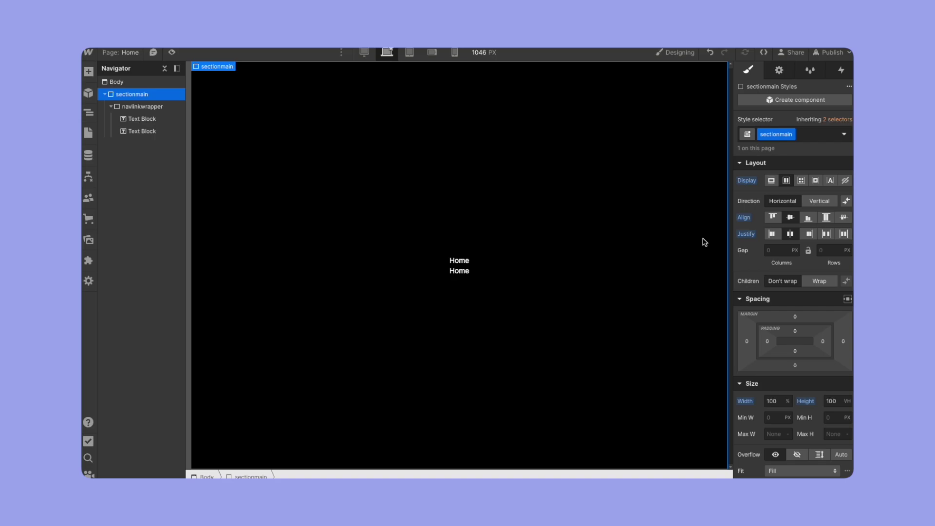
- Set navlinkwrapper to a horizontal flex layout with centered alignment and justification
{"action": "left_click", "coordinate": [172, 111]}
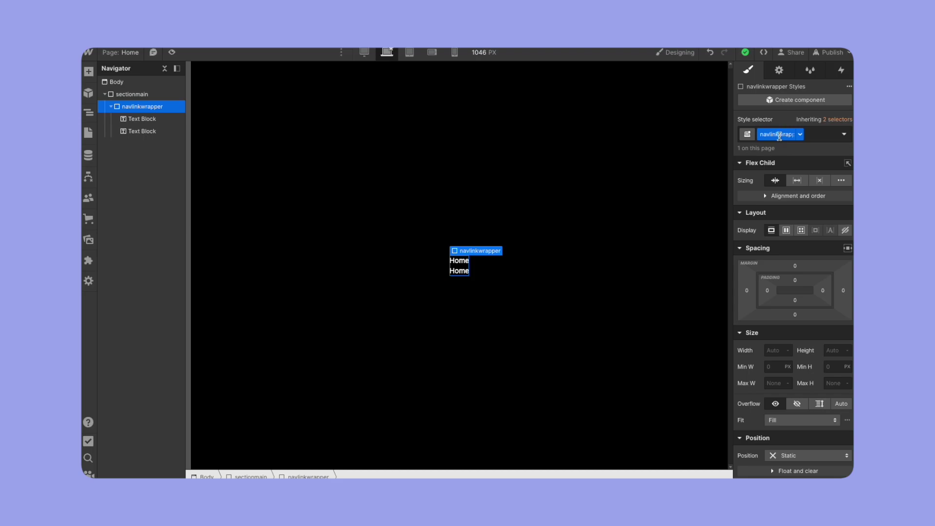
{"action": "left_click", "coordinate": [786, 230]}
{"action": "left_click", "coordinate": [790, 284]}
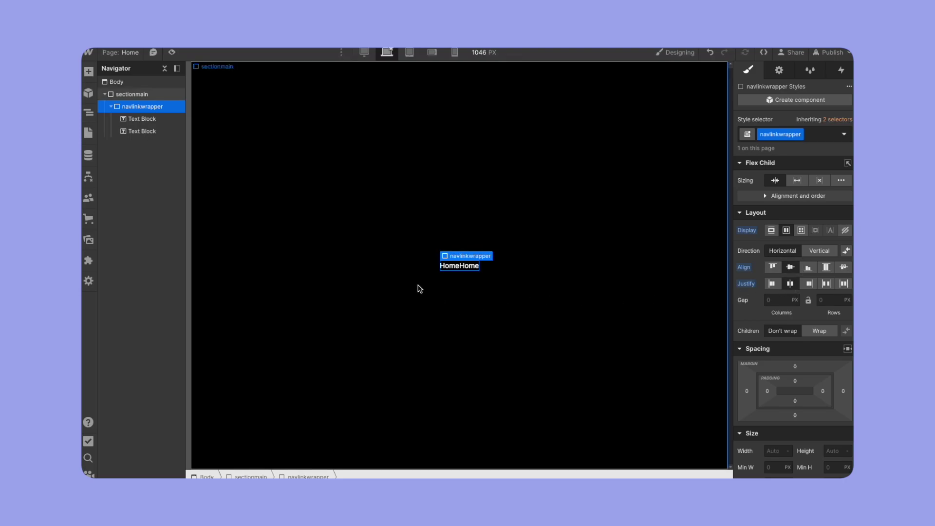
- Give the second Home text block the new class navlink plus the combo class sans
{"action": "left_click", "coordinate": [472, 267]}
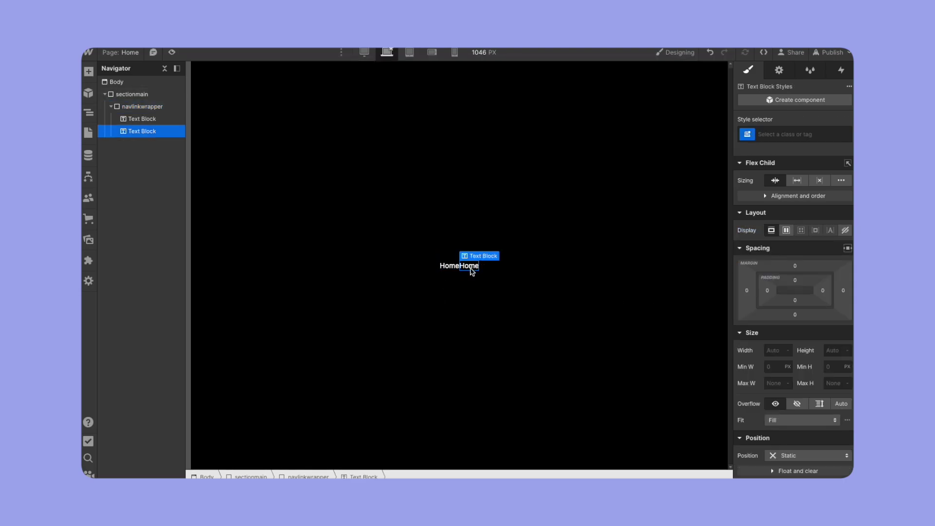
{"action": "left_click", "coordinate": [767, 132]}
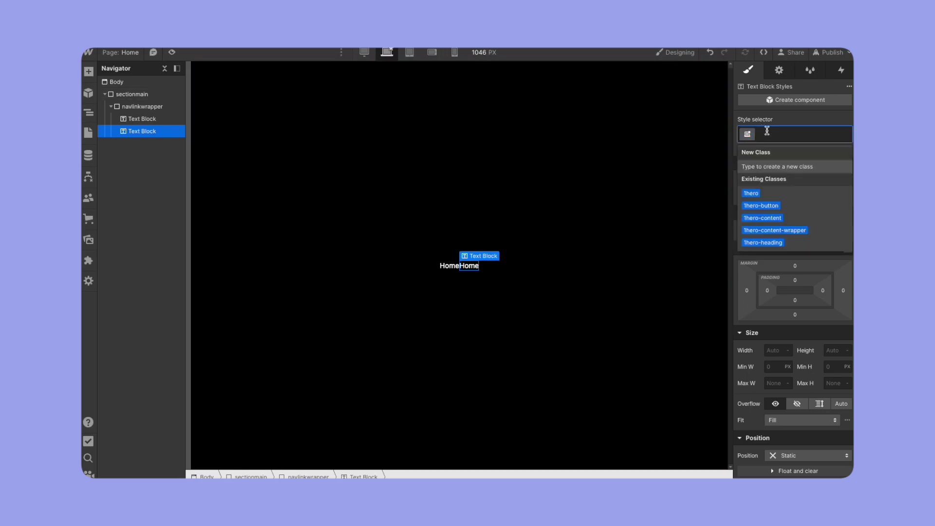
{"action": "type", "text": "navlink"}
{"action": "key", "text": "Return"}
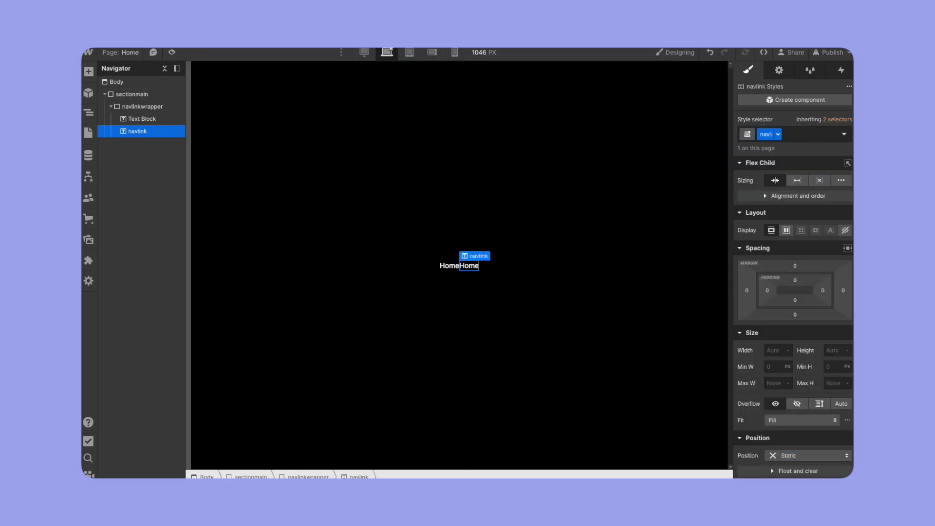
{"action": "left_click", "coordinate": [800, 132]}
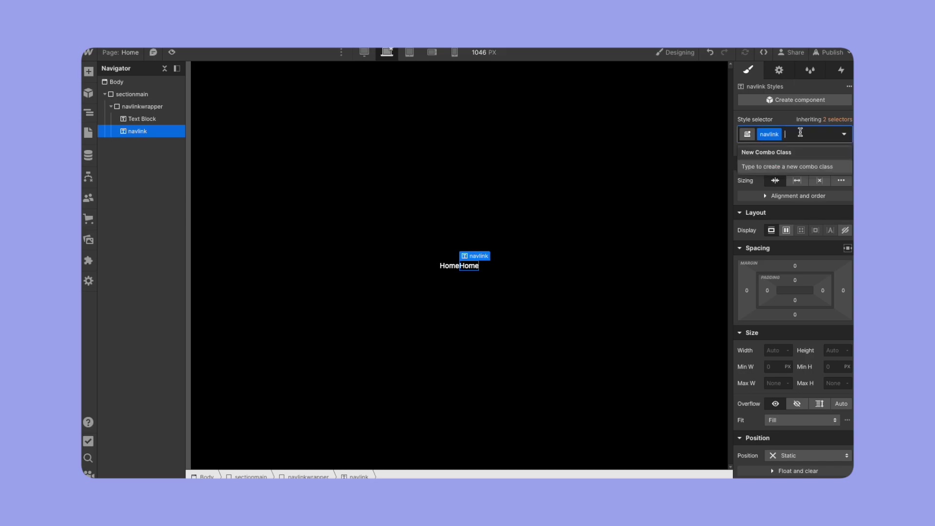
{"action": "type", "text": "sans"}
{"action": "key", "text": "Return"}
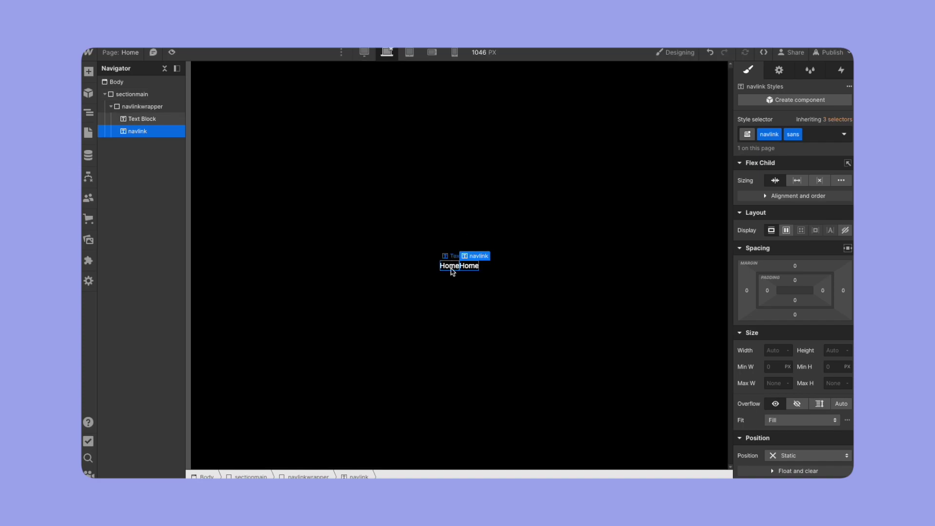
- Give the first Home text block the existing class navlink plus a new combo class serif
{"action": "left_click", "coordinate": [449, 266]}
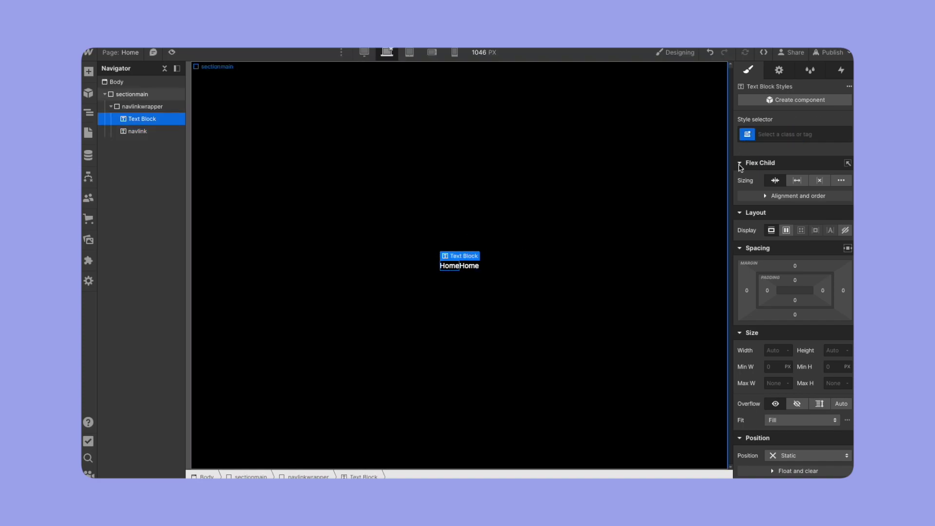
{"action": "left_click", "coordinate": [775, 133]}
{"action": "type", "text": "navlink"}
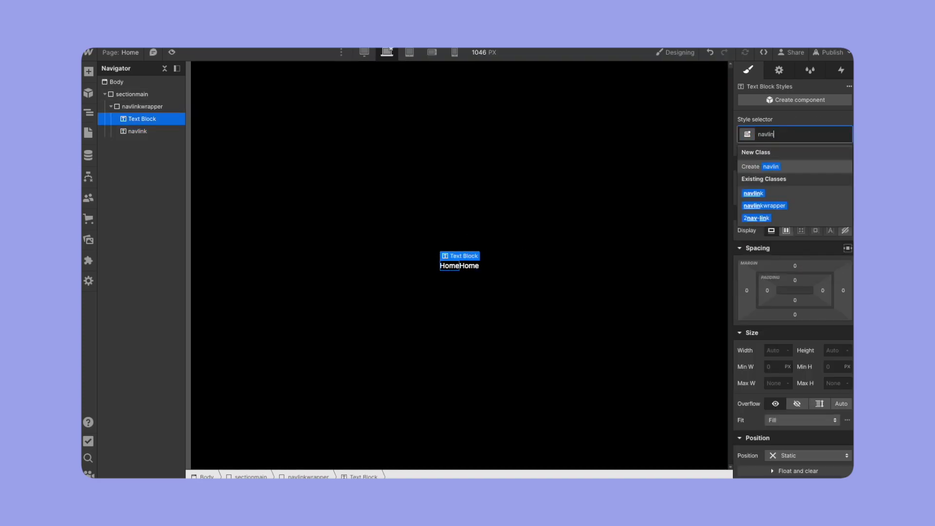
{"action": "key", "text": "Return"}
{"action": "left_click", "coordinate": [812, 134]}
{"action": "type", "text": "serif"}
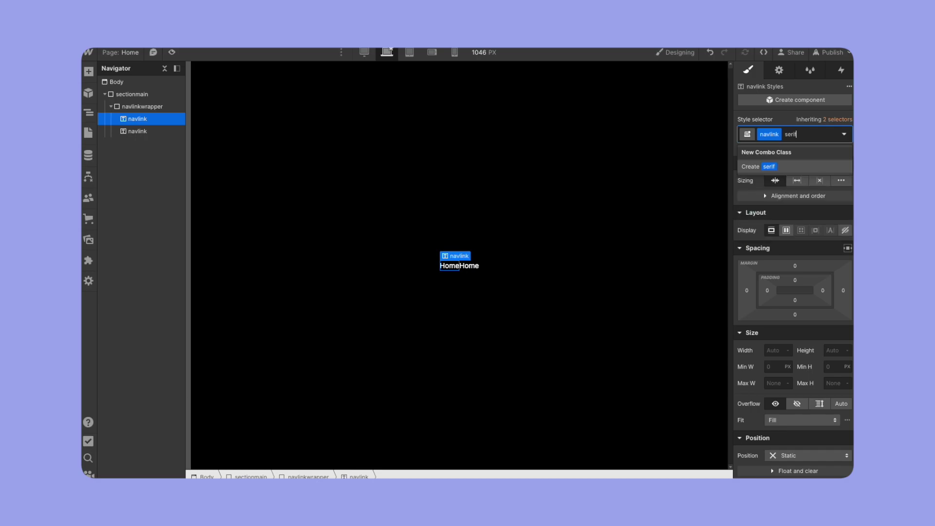
{"action": "key", "text": "Return"}
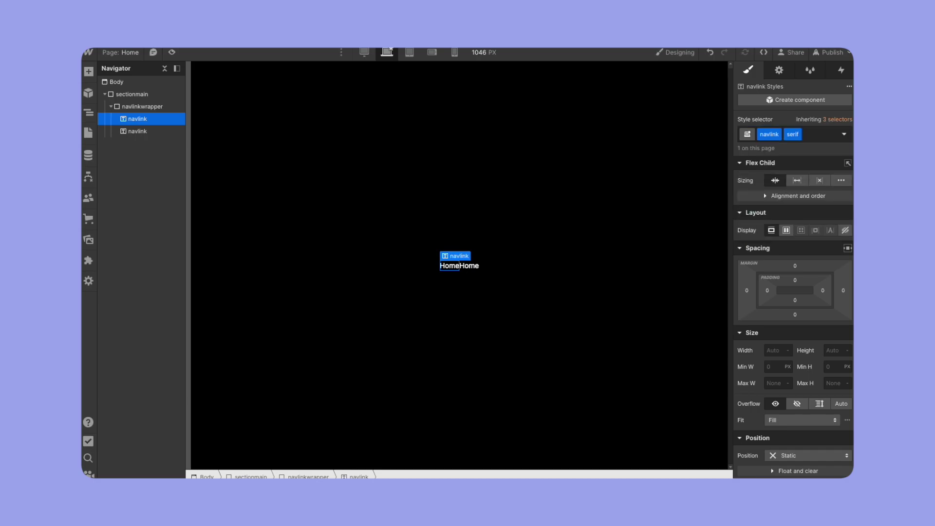
- Set the position of the navlink text block with the sans combo class to Absolute
{"action": "left_click", "coordinate": [156, 107]}
{"action": "left_click", "coordinate": [157, 132]}
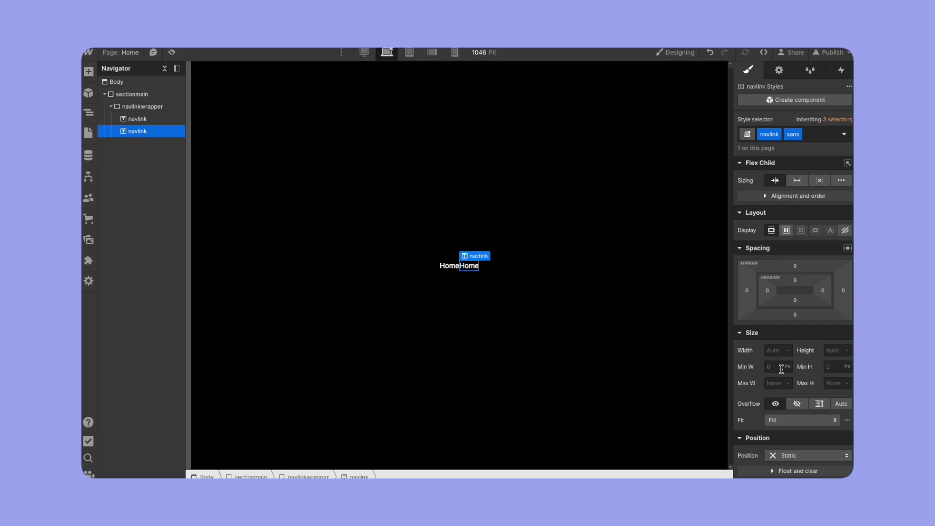
{"action": "scroll", "coordinate": [782, 369], "scroll_direction": "down", "scroll_amount": 3}
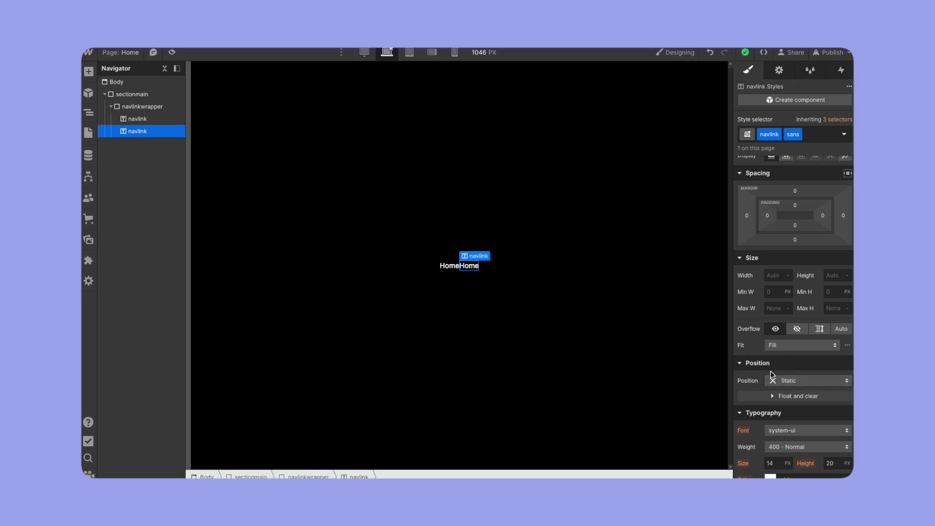
{"action": "left_click", "coordinate": [773, 378]}
{"action": "left_click", "coordinate": [785, 405]}
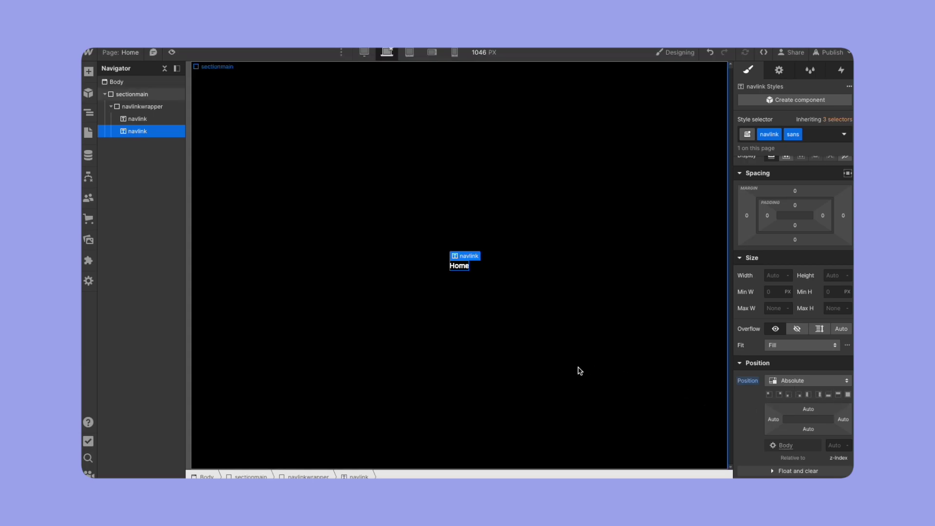
- Remove the serif combo class from the first navlink text block
{"action": "left_click", "coordinate": [137, 118]}
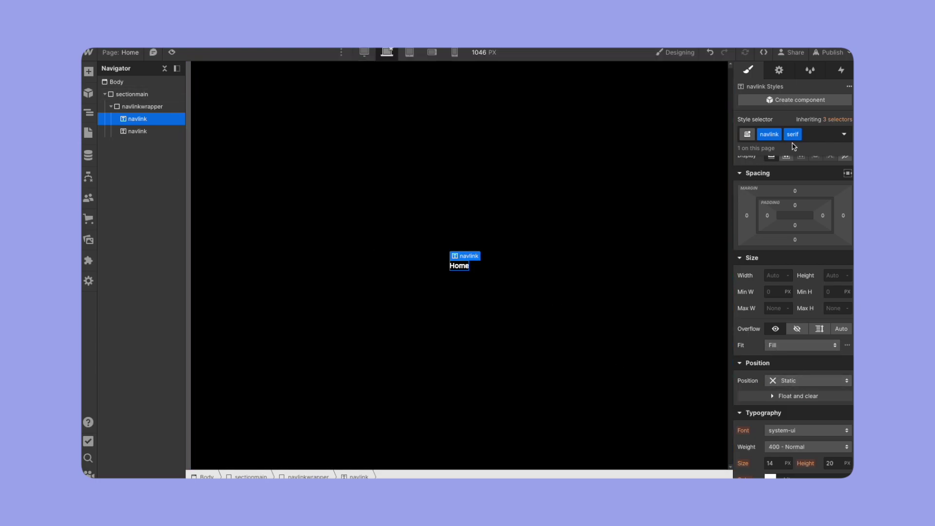
{"action": "scroll", "coordinate": [789, 384], "scroll_direction": "down", "scroll_amount": 1}
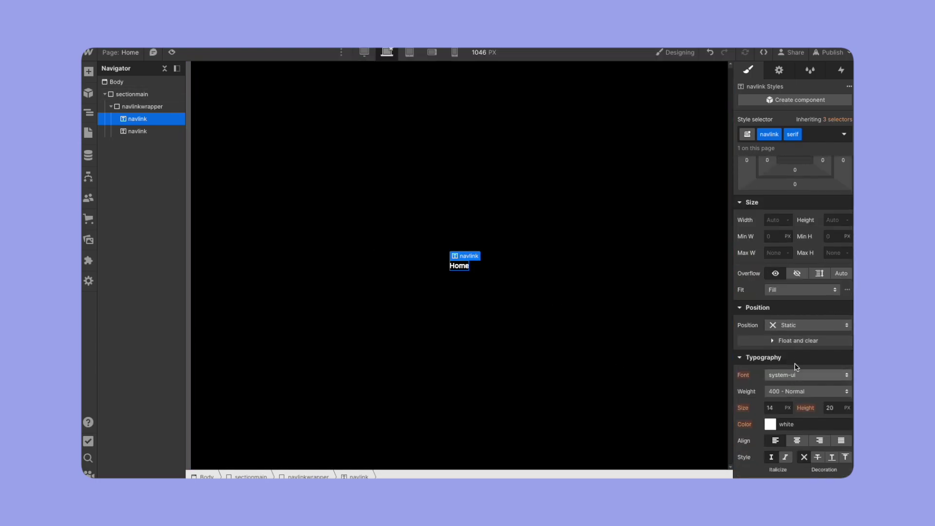
{"action": "left_click", "coordinate": [799, 135]}
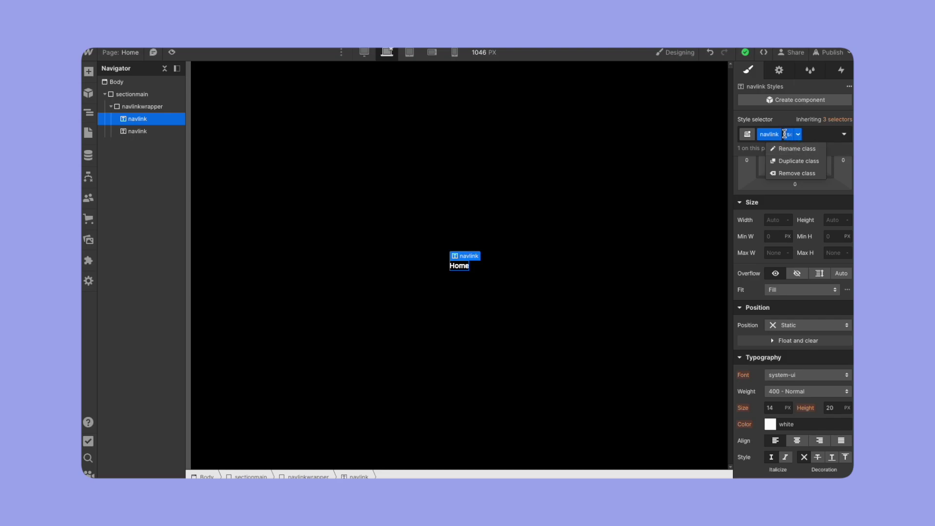
{"action": "left_click", "coordinate": [797, 173]}
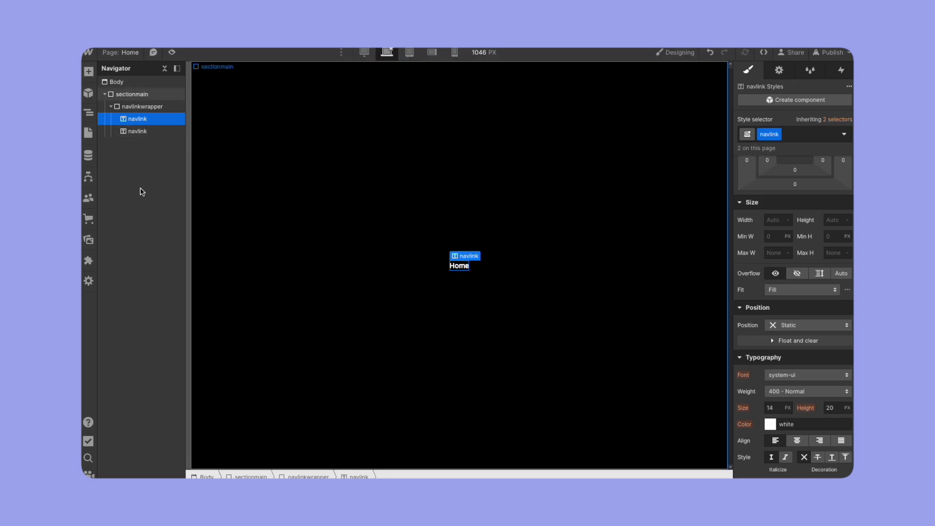
- Set the font size of the first navlink text block to 120 px
{"action": "left_click", "coordinate": [153, 139]}
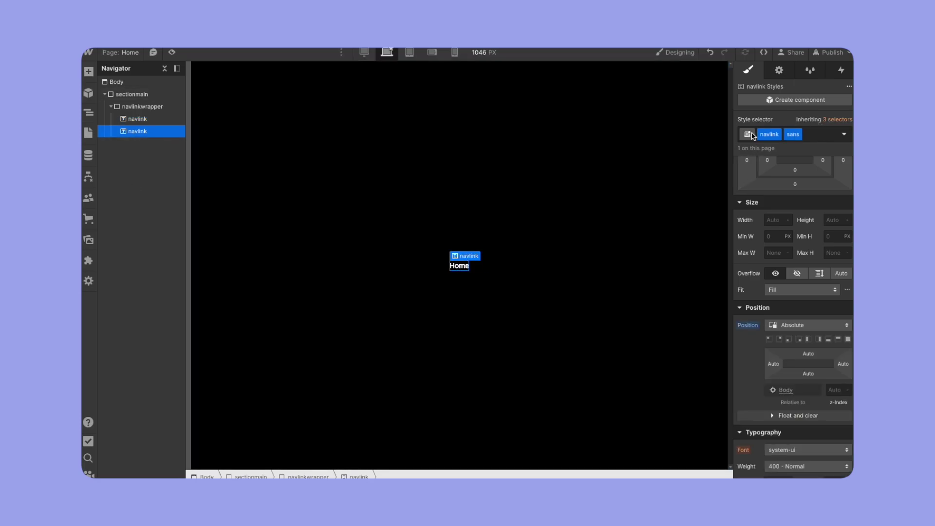
{"action": "left_click", "coordinate": [157, 121]}
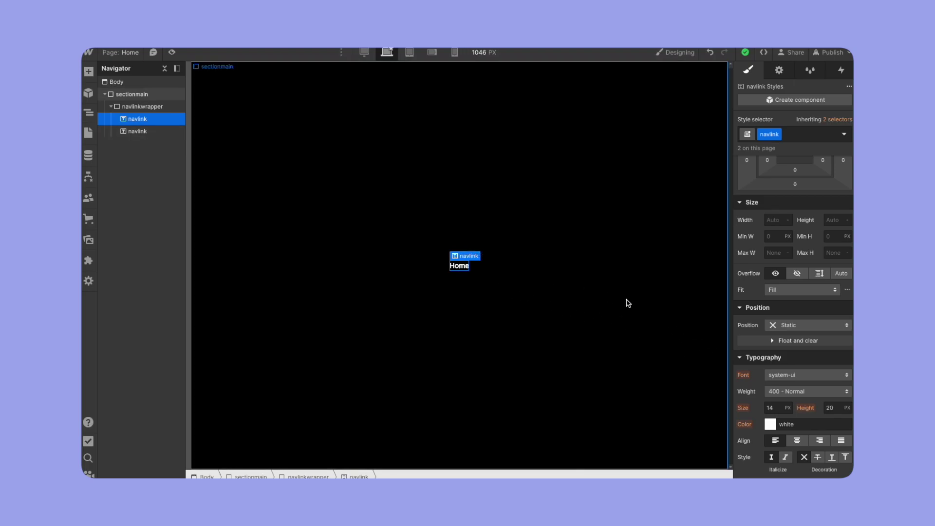
{"action": "left_click", "coordinate": [768, 408]}
{"action": "type", "text": "120"}
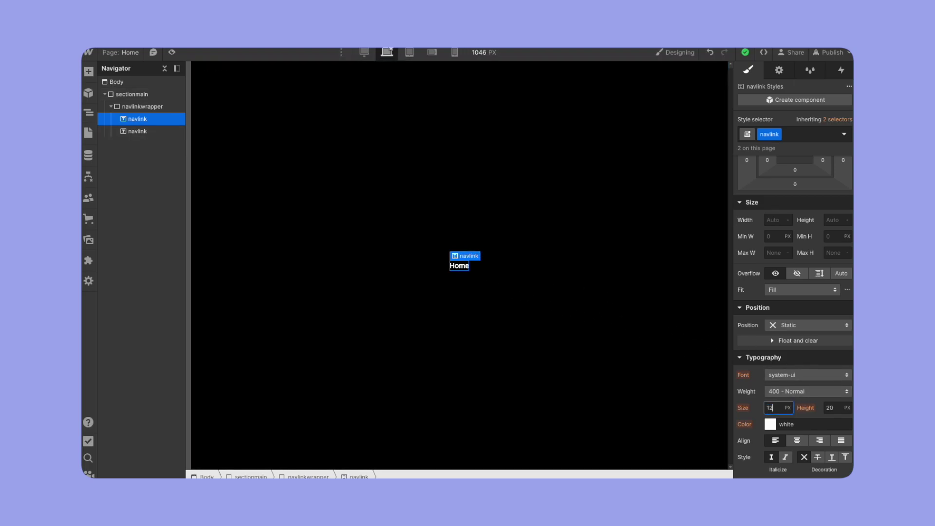
- Set the line height of the first navlink text block to 1, without a unit
{"action": "left_click", "coordinate": [141, 132]}
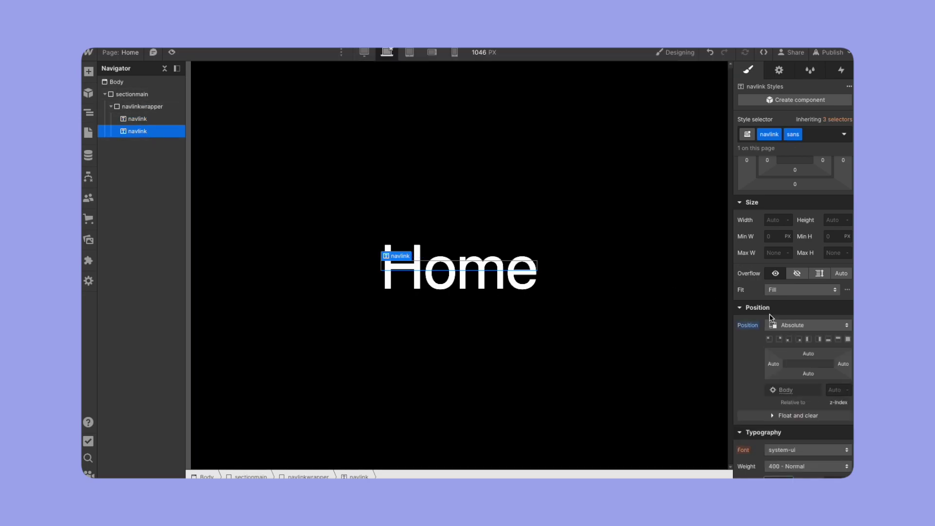
{"action": "scroll", "coordinate": [772, 428], "scroll_direction": "down", "scroll_amount": 1}
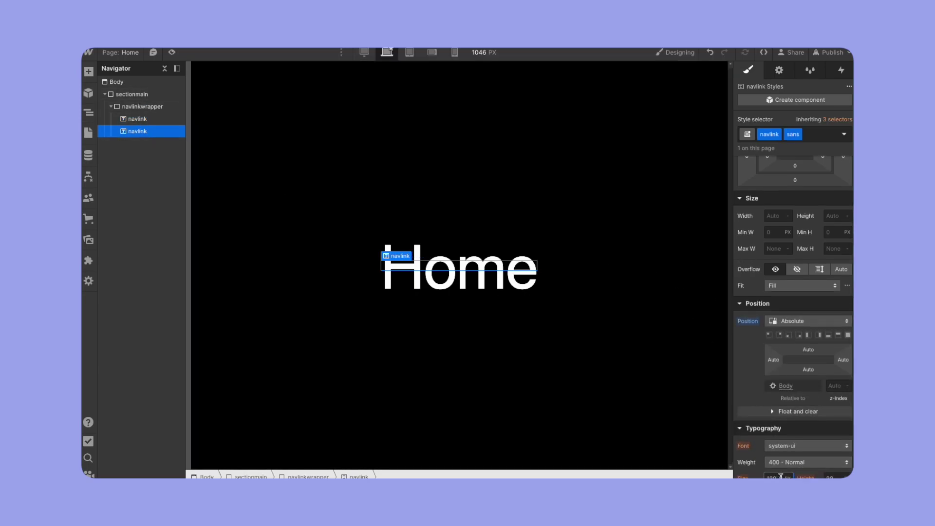
{"action": "scroll", "coordinate": [779, 419], "scroll_direction": "down", "scroll_amount": 2}
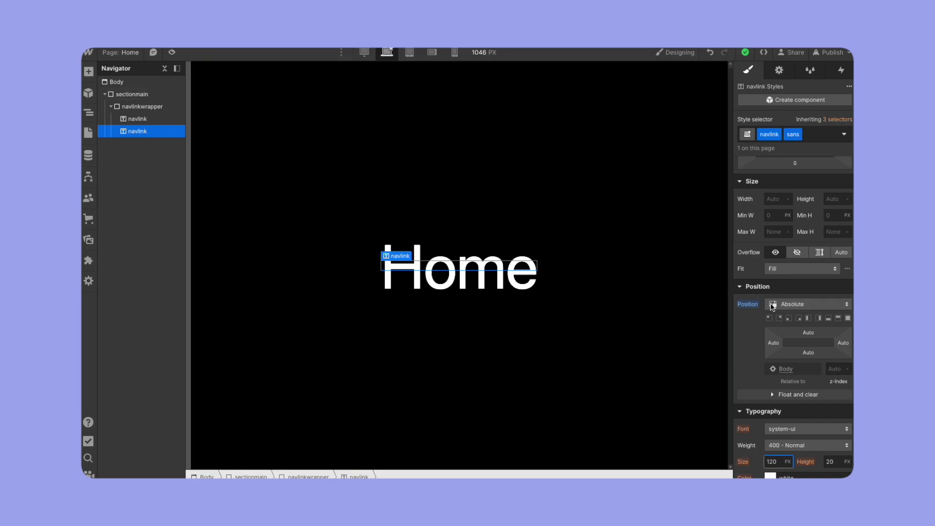
{"action": "left_click", "coordinate": [131, 119]}
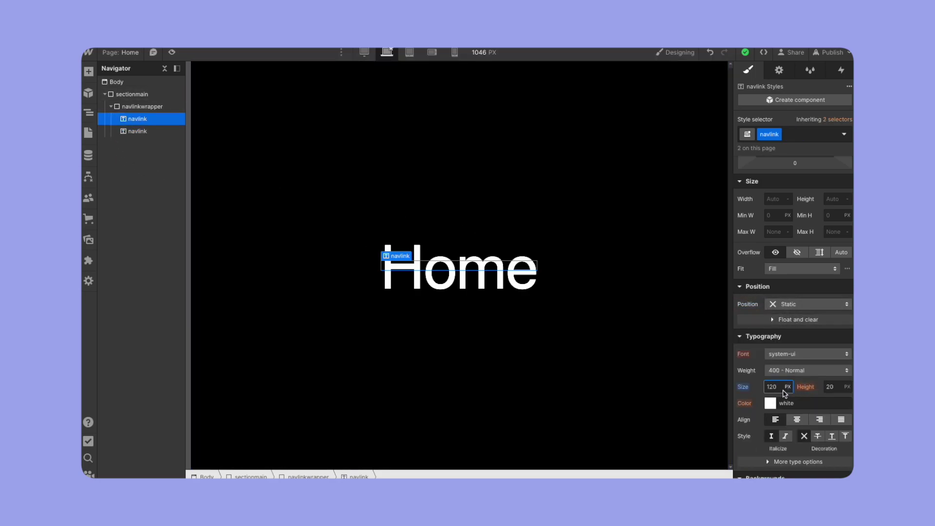
{"action": "left_click", "coordinate": [828, 386]}
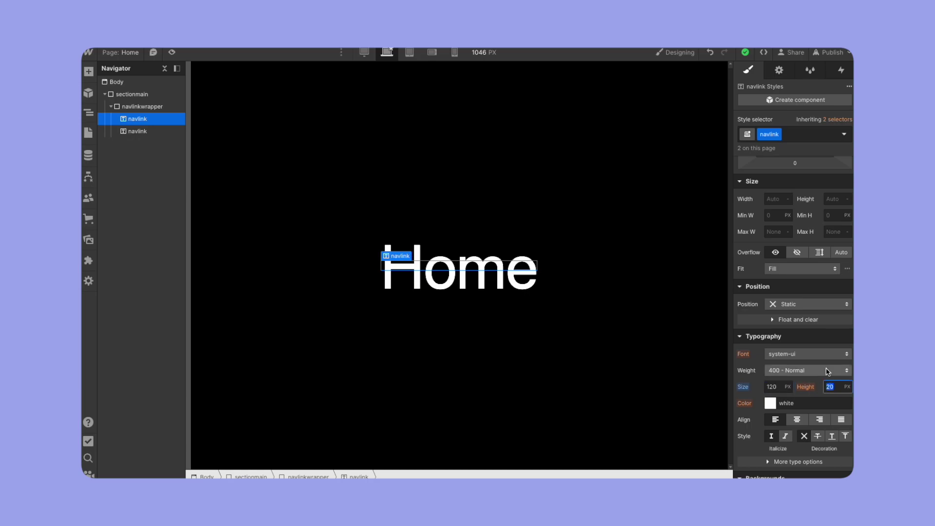
{"action": "type", "text": "1"}
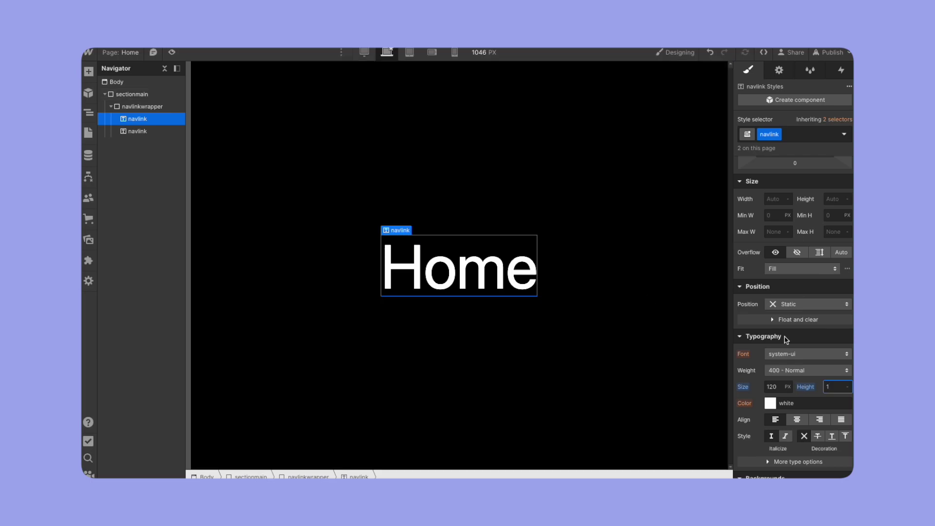
- Set the first navlink text block's font to Palatino Linotype and its capitalization to all caps
{"action": "left_click", "coordinate": [811, 355]}
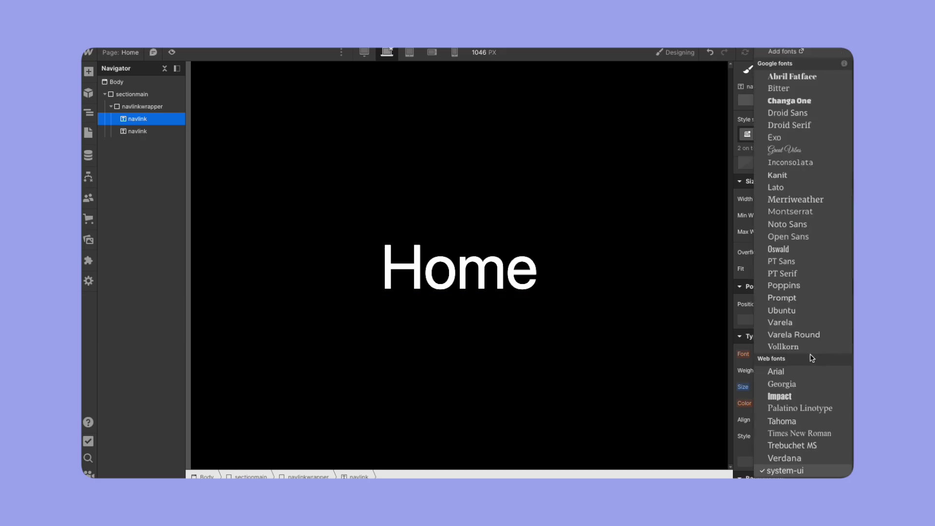
{"action": "left_click", "coordinate": [811, 413]}
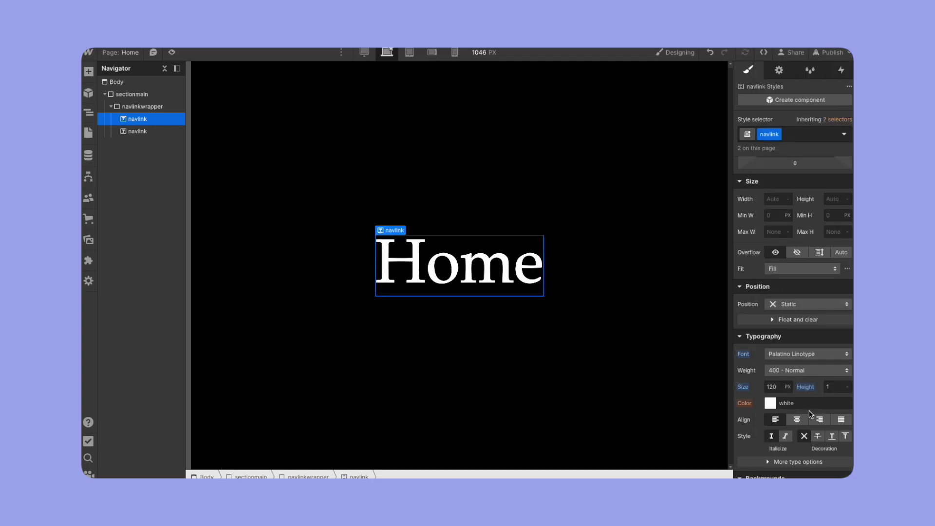
{"action": "scroll", "coordinate": [795, 423], "scroll_direction": "down", "scroll_amount": 1}
{"action": "left_click", "coordinate": [795, 423]}
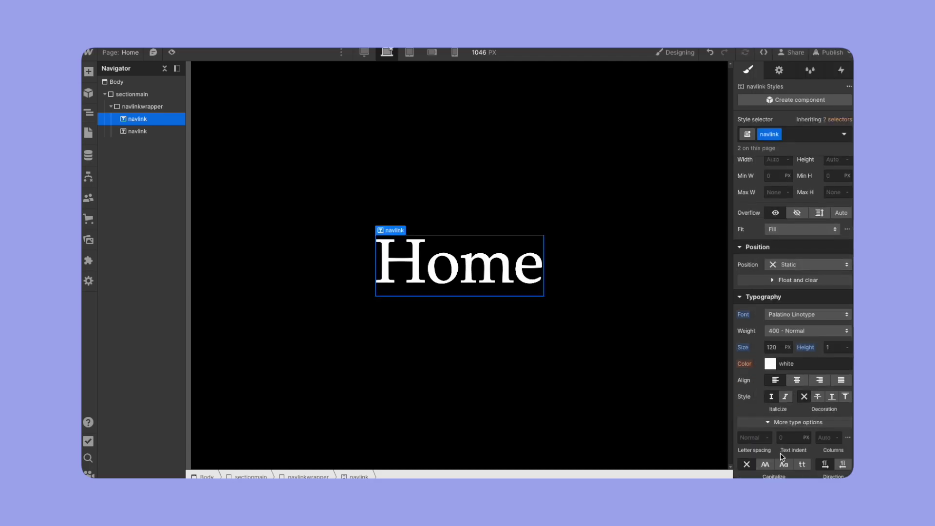
{"action": "left_click", "coordinate": [767, 465]}
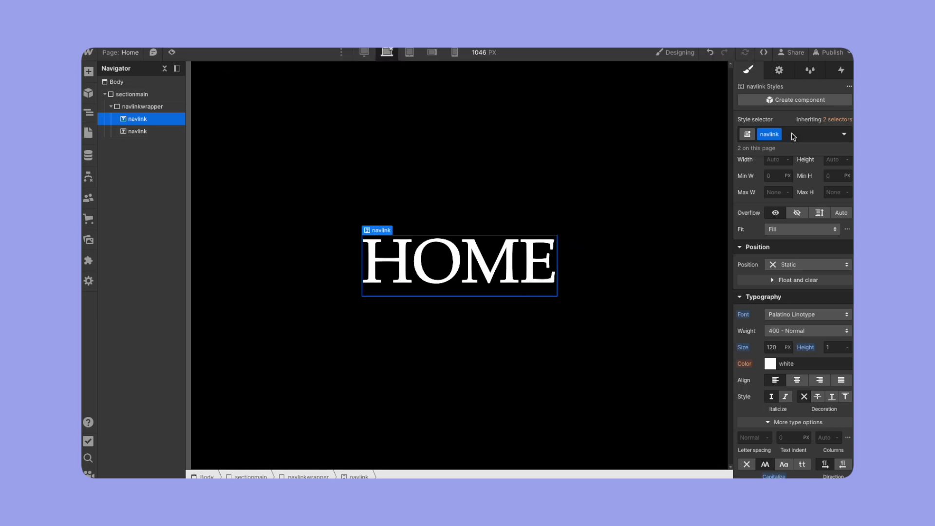
{"action": "scroll", "coordinate": [795, 137], "scroll_direction": "down", "scroll_amount": 2}
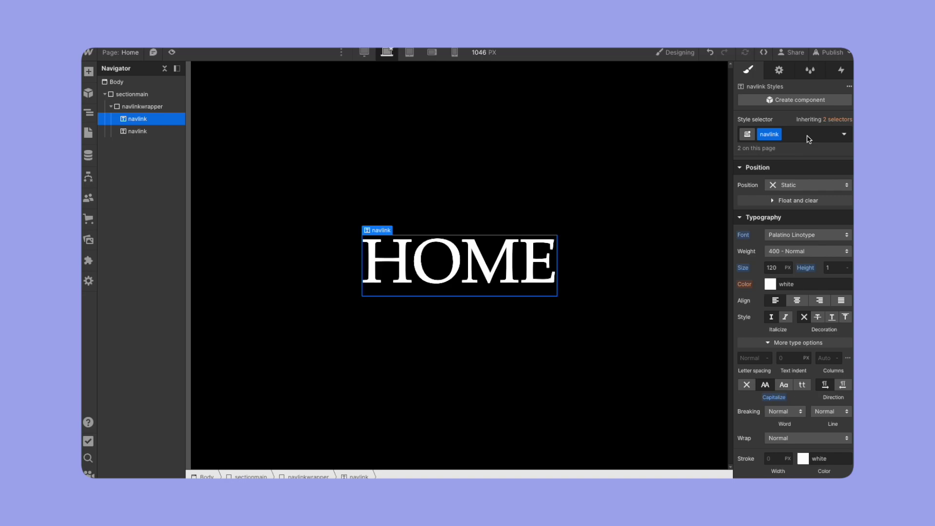
- Set the font of the navlink text block with the sans combo class to Trebuchet MS
{"action": "left_click", "coordinate": [167, 131]}
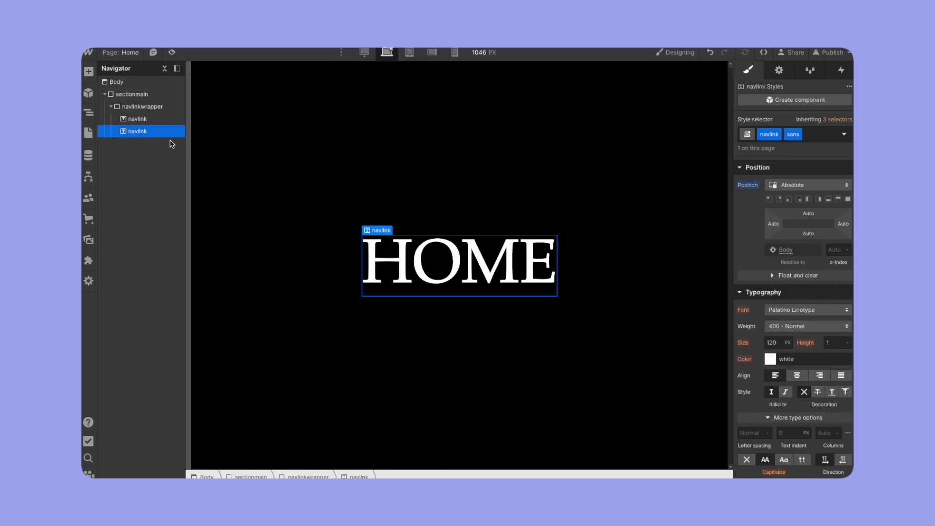
{"action": "left_click", "coordinate": [818, 311]}
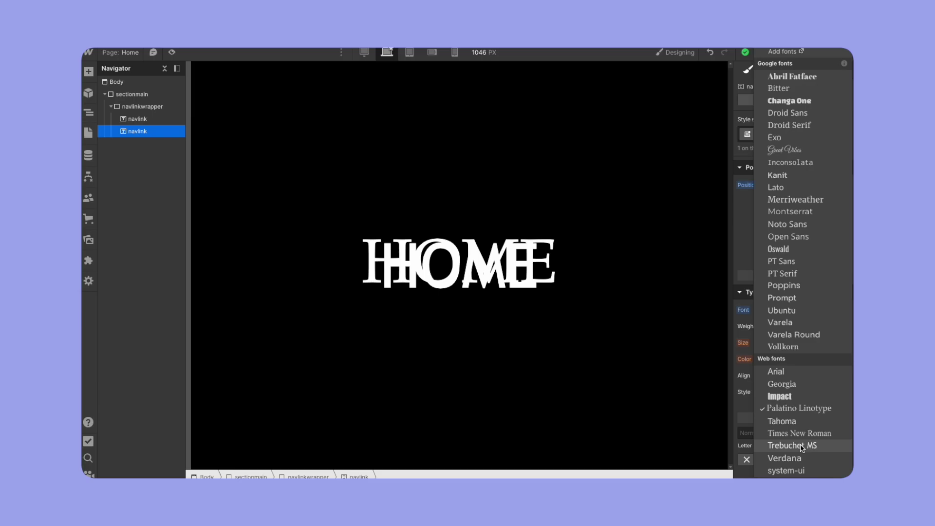
{"action": "key", "text": "Escape"}
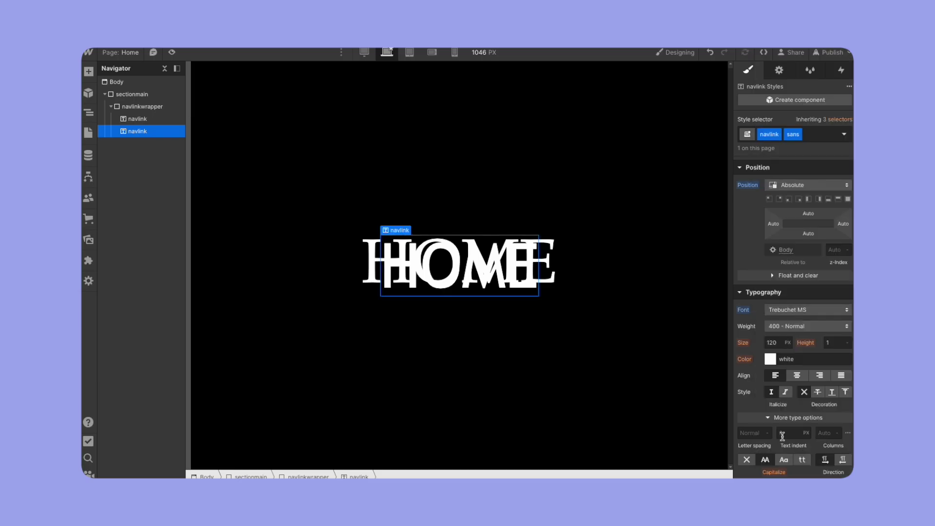
- Replace the Palatino Linotype font of the first navlink text block with another serif web font
{"action": "left_click", "coordinate": [138, 119]}
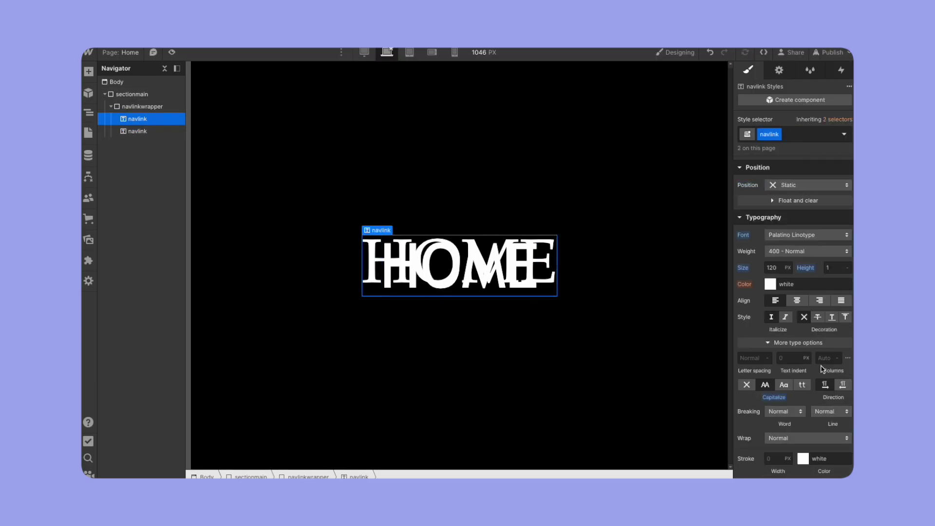
{"action": "left_click", "coordinate": [801, 235]}
{"action": "left_click", "coordinate": [790, 444]}
- Set the sans navlink text block's font size to 140 px and its weight to 700 - Bold
{"action": "left_click", "coordinate": [385, 261]}
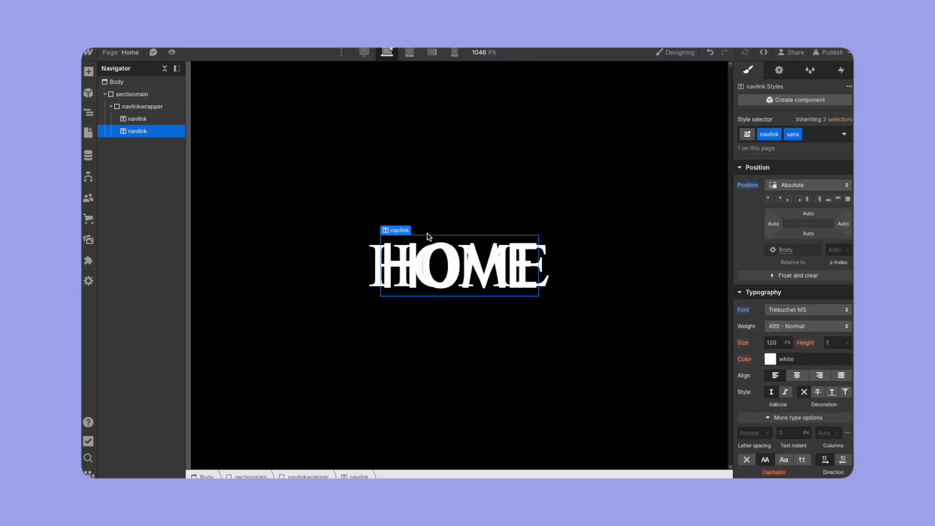
{"action": "left_click", "coordinate": [779, 343]}
{"action": "type", "text": "140"}
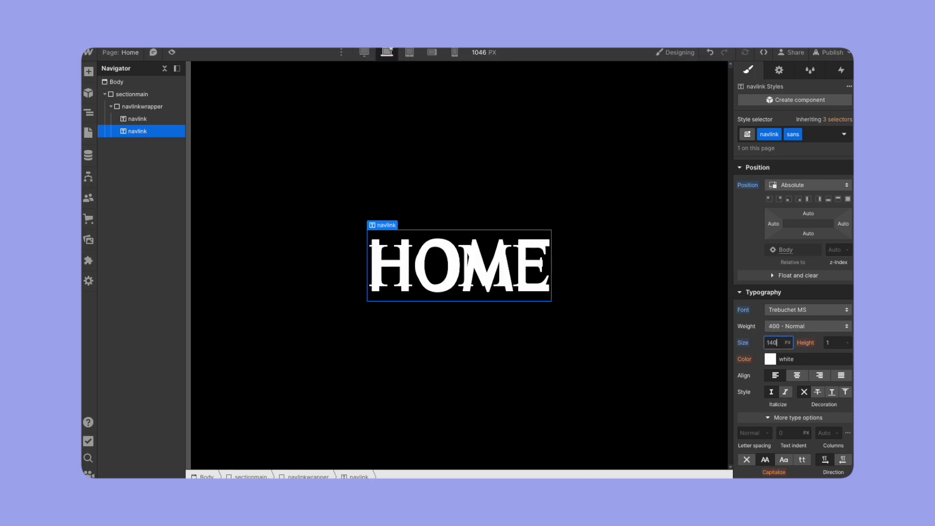
{"action": "left_click", "coordinate": [797, 325]}
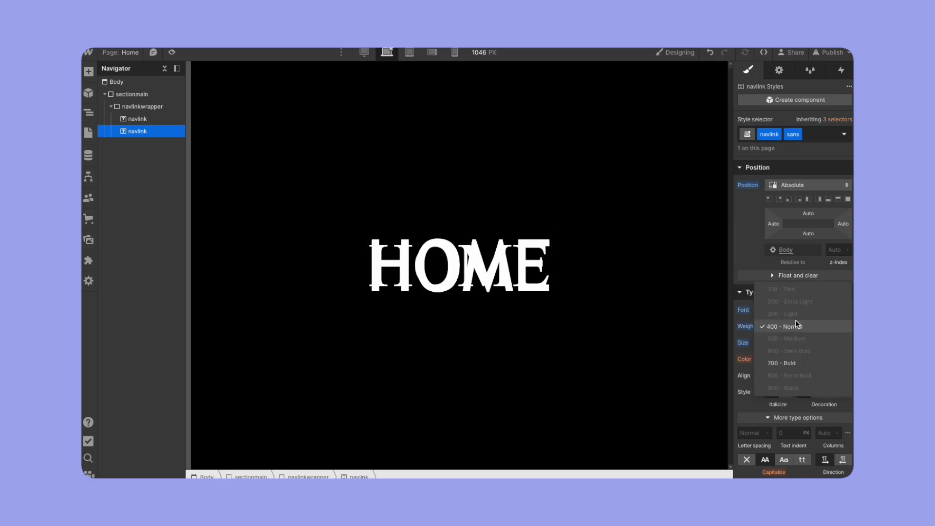
{"action": "left_click", "coordinate": [796, 363]}
{"action": "left_click", "coordinate": [532, 190]}
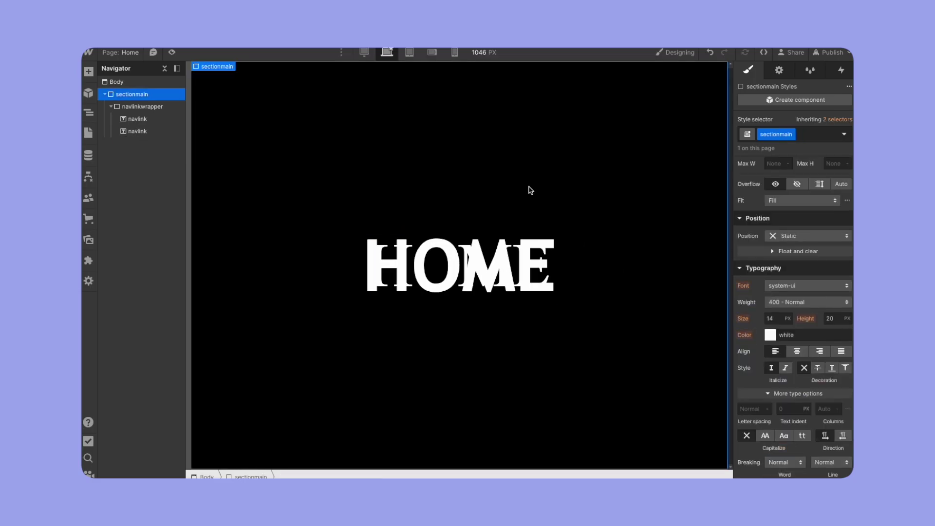
- Reduce the opacity of the navlink text block with the sans combo class to 0%
{"action": "scroll", "coordinate": [770, 248], "scroll_direction": "down", "scroll_amount": 10}
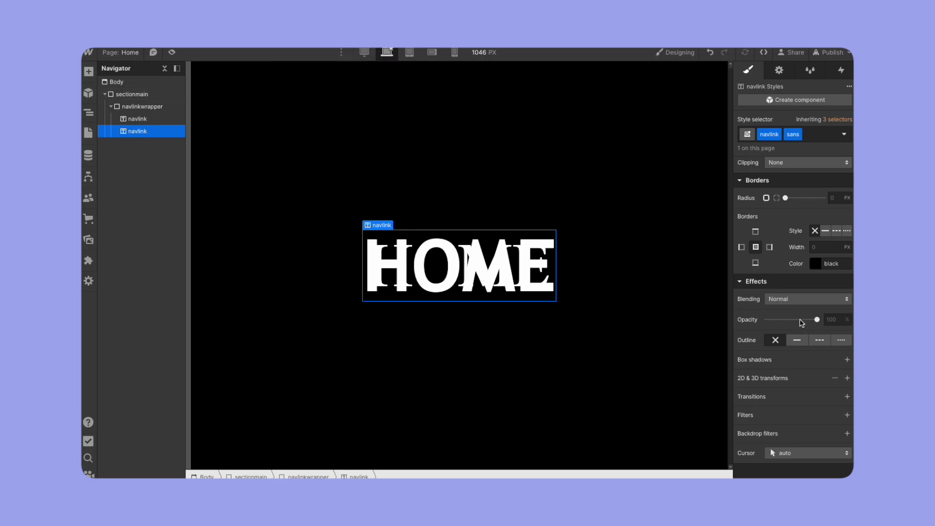
{"action": "left_click", "coordinate": [818, 320]}
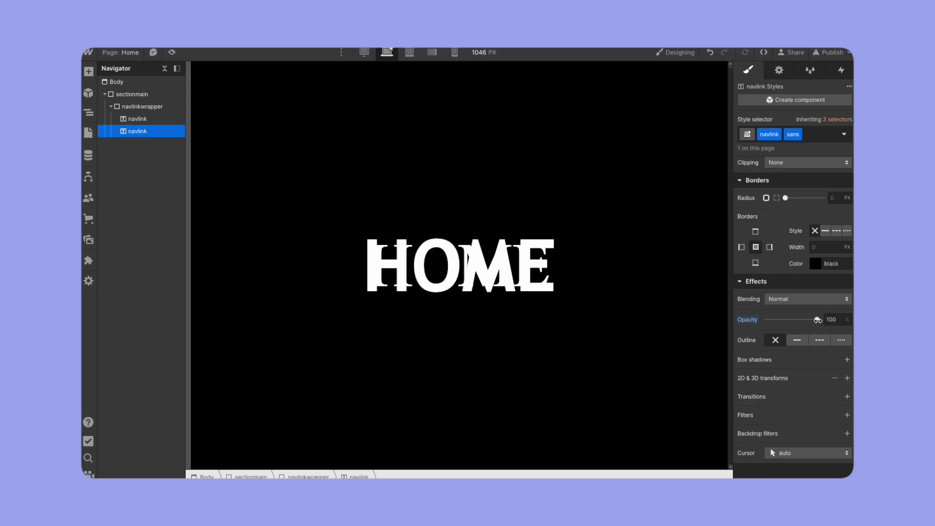
{"action": "left_click_drag", "start_coordinate": [818, 320], "coordinate": [555, 307]}
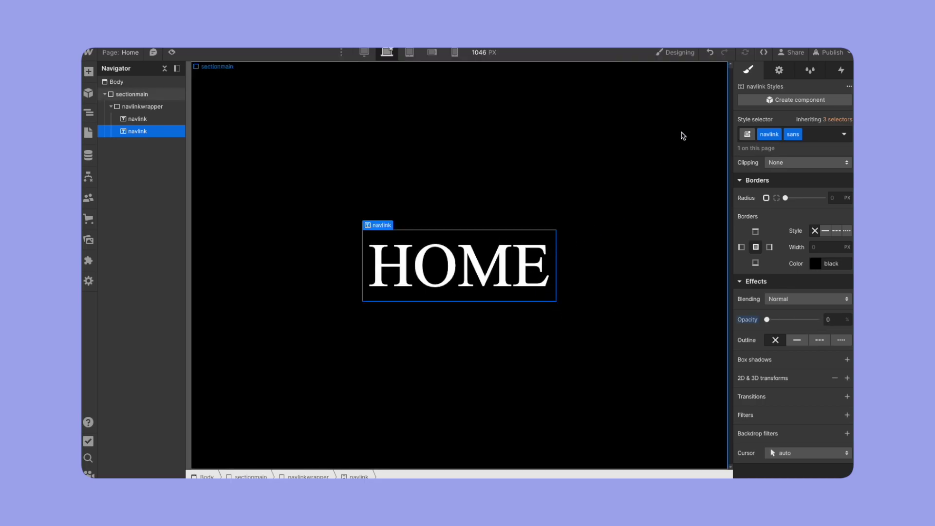
- Add a mouse hover element trigger to the navlinkwrapper
{"action": "left_click", "coordinate": [840, 70]}
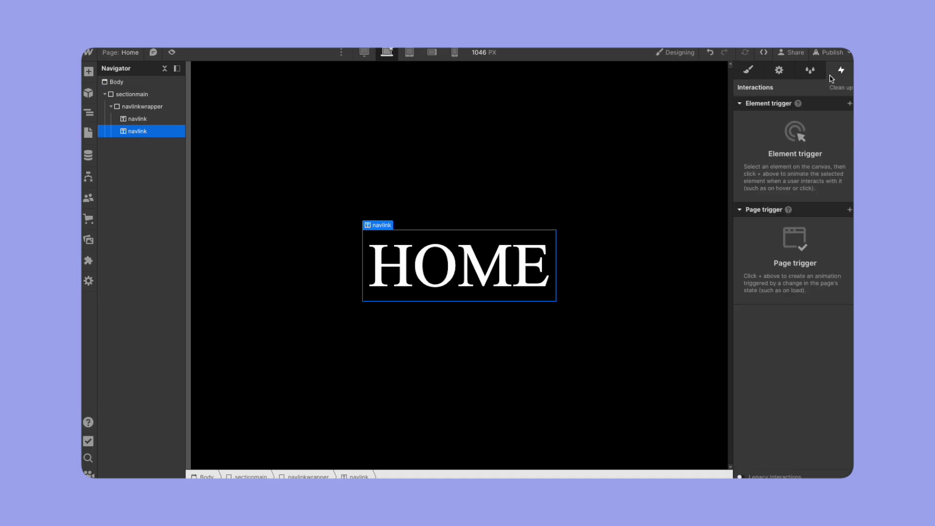
{"action": "left_click", "coordinate": [156, 107]}
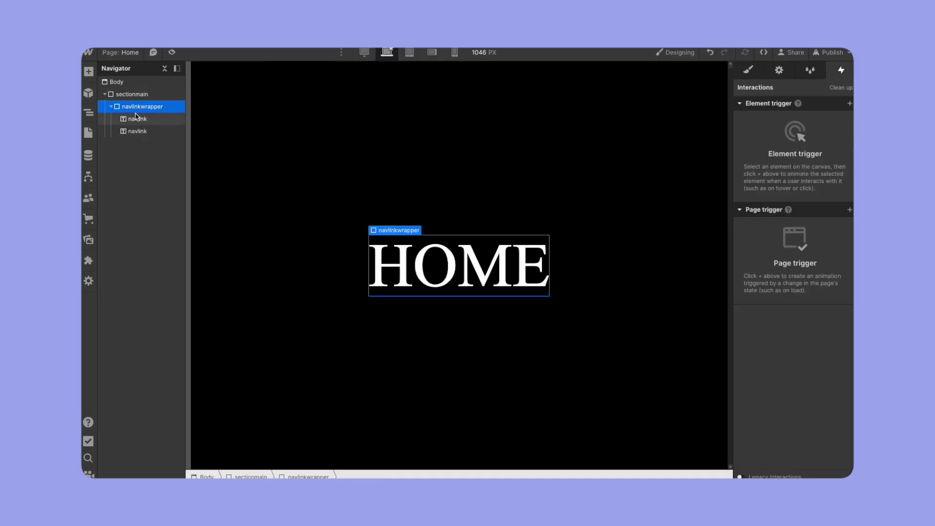
{"action": "left_click", "coordinate": [849, 104]}
{"action": "left_click", "coordinate": [823, 134]}
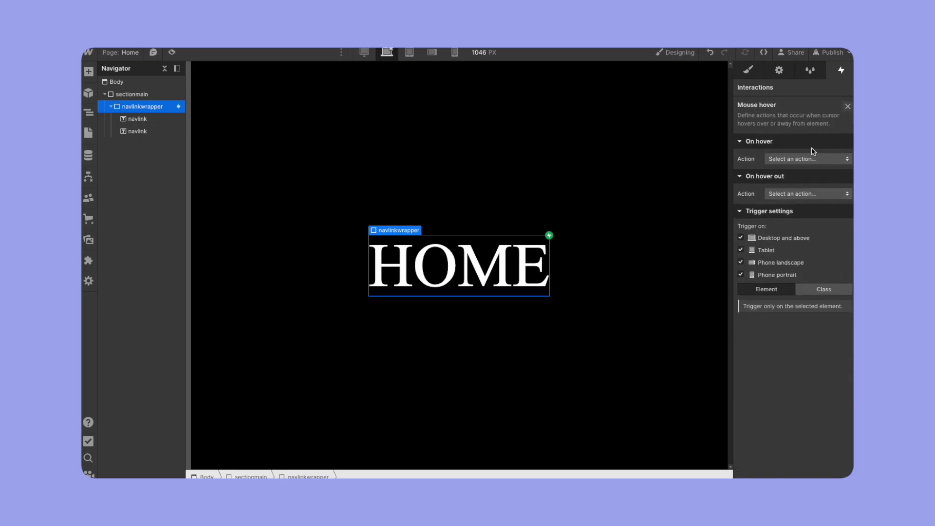
- Have the on-hover action start a new timed animation named "vertical text flip in"
{"action": "left_click", "coordinate": [809, 159]}
{"action": "left_click", "coordinate": [799, 179]}
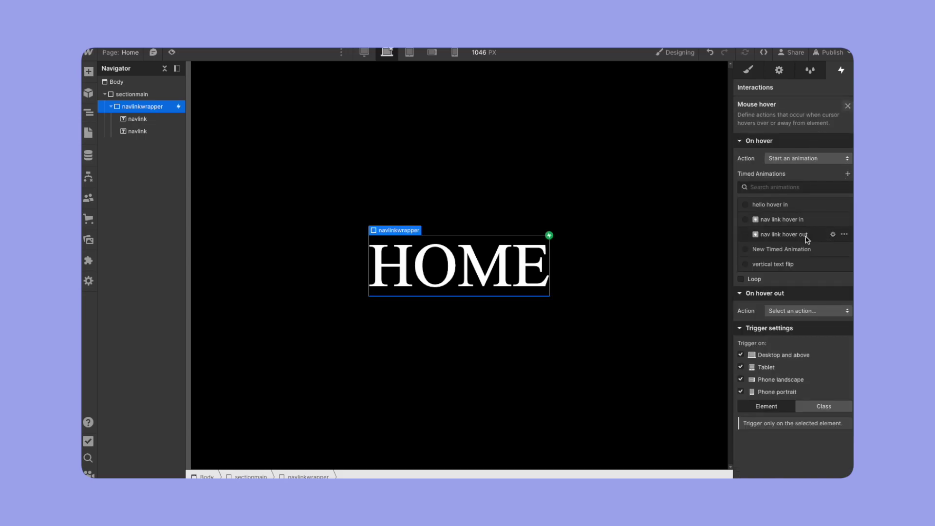
{"action": "left_click", "coordinate": [847, 173]}
{"action": "type", "text": "vertical text flip in"}
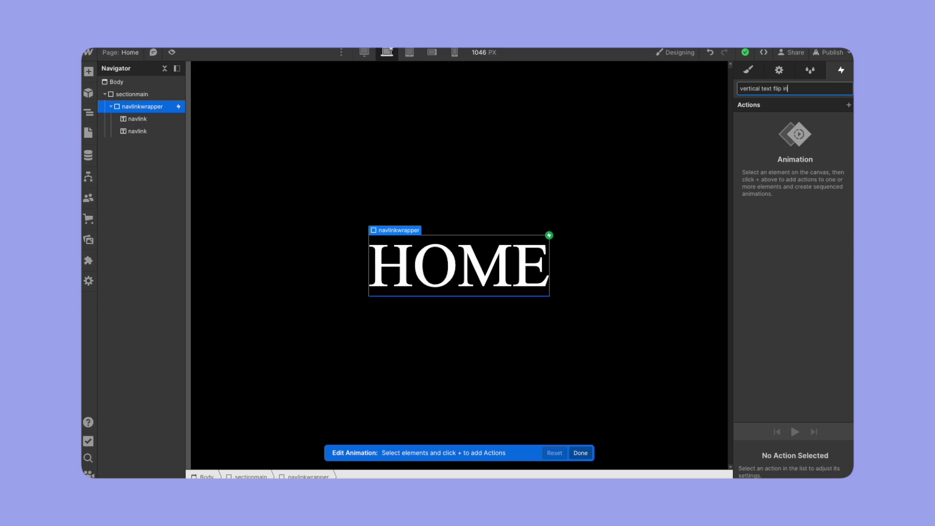
{"action": "key", "text": "Return"}
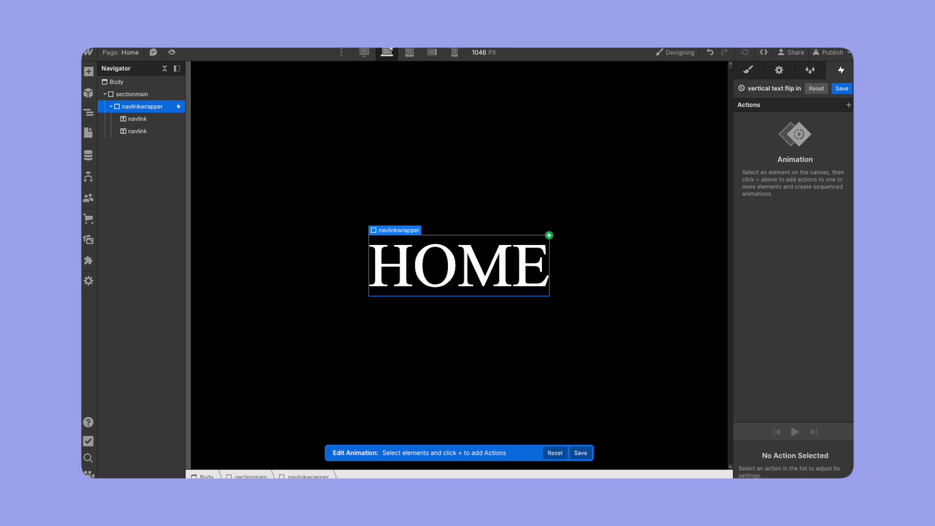
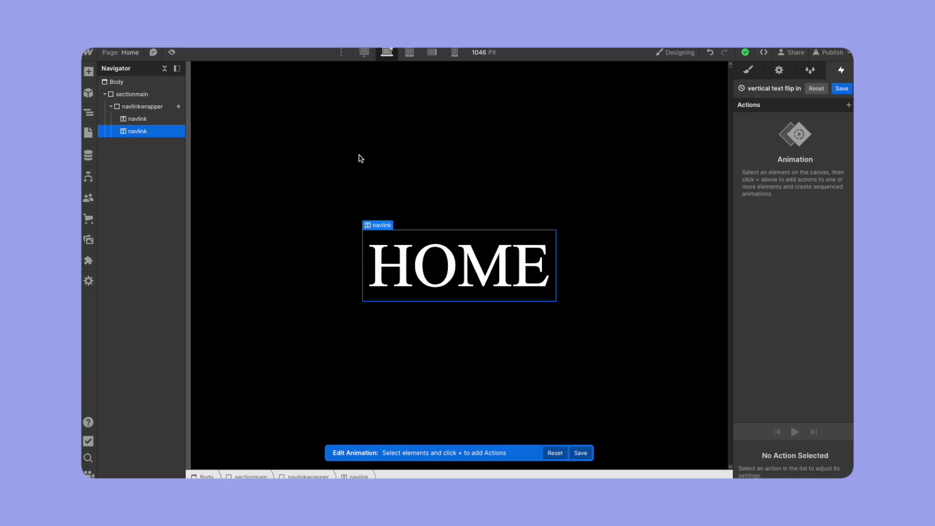
- Add a Rotate action for the sans navlink with an X rotation of -100 degrees and make it the initial state
{"action": "left_click", "coordinate": [848, 105]}
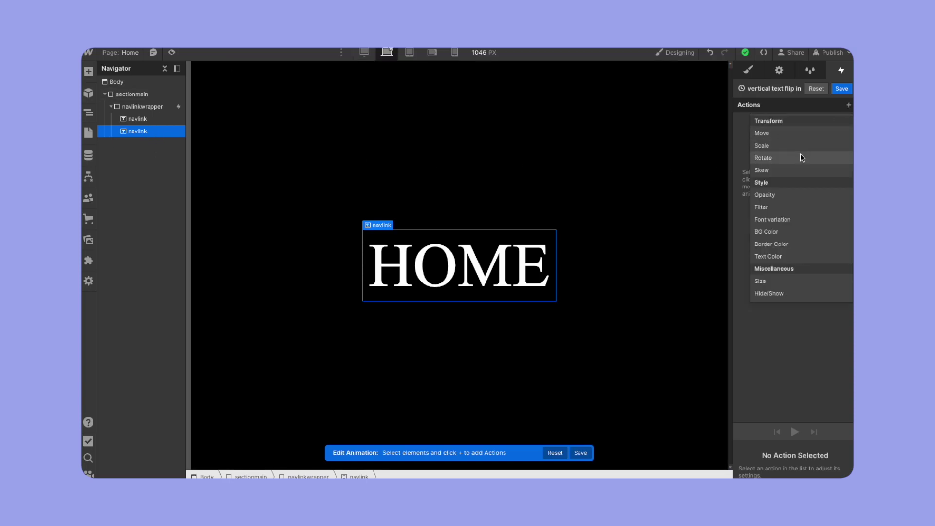
{"action": "left_click", "coordinate": [802, 158]}
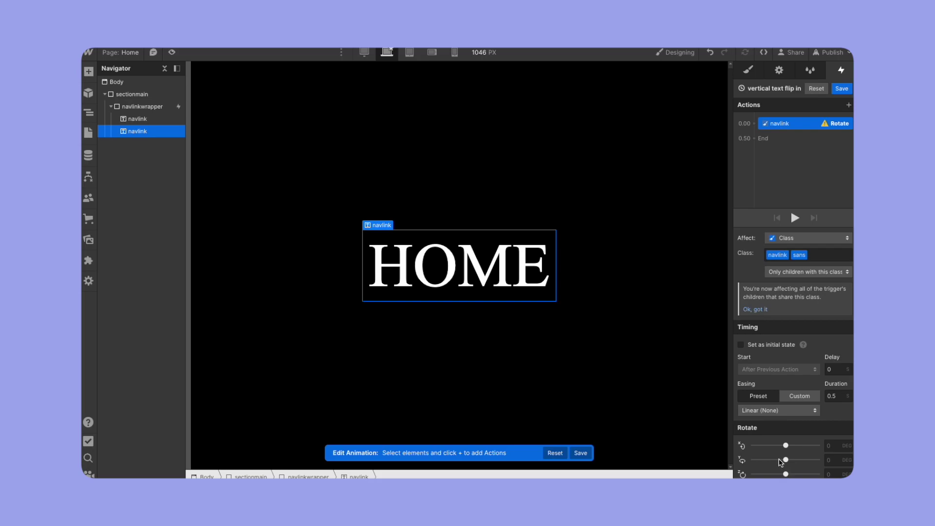
{"action": "left_click_drag", "start_coordinate": [786, 445], "coordinate": [781, 447]}
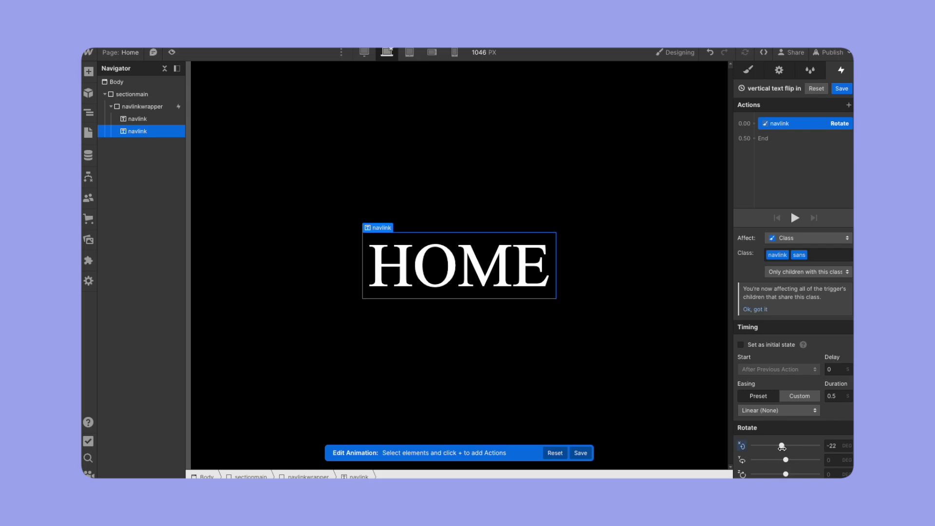
{"action": "left_click", "coordinate": [835, 447]}
{"action": "type", "text": "-100"}
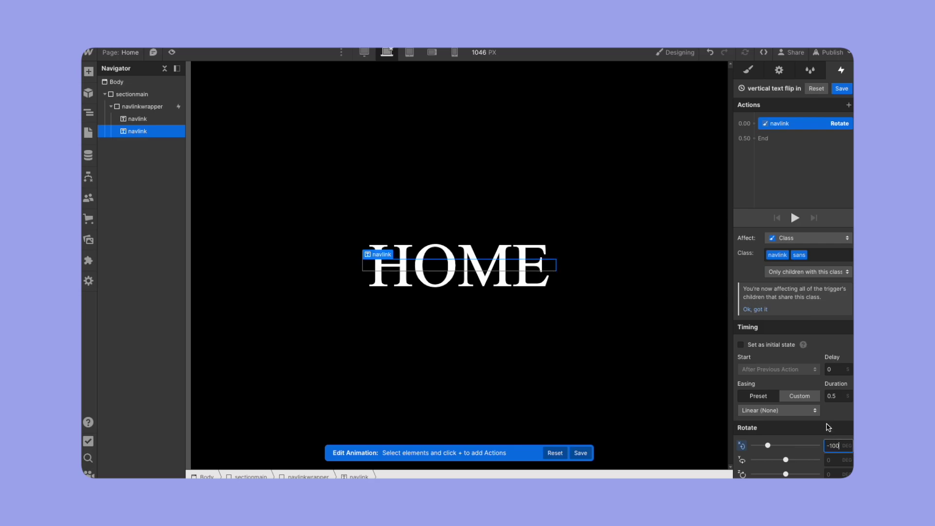
{"action": "left_click", "coordinate": [757, 343]}
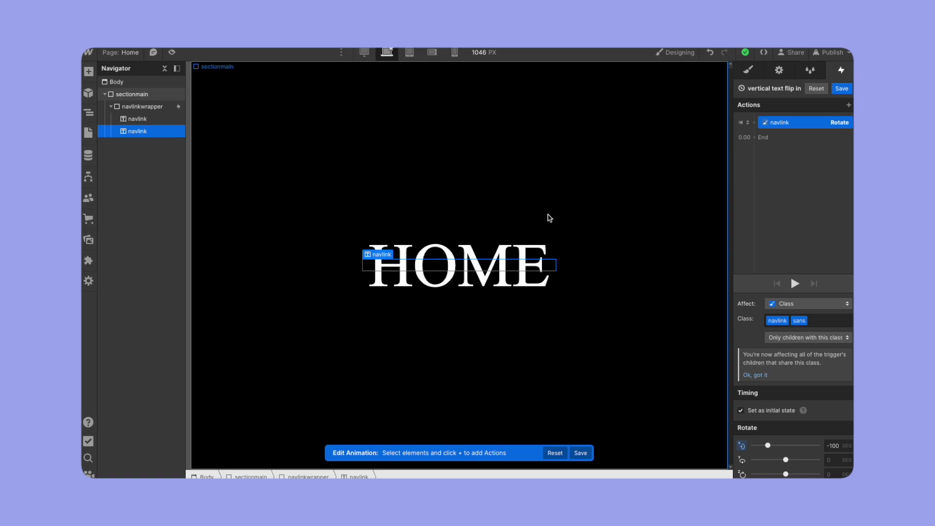
- Add a timed Rotate action for the serif navlink with an X rotation of -100 degrees
{"action": "left_click", "coordinate": [138, 120]}
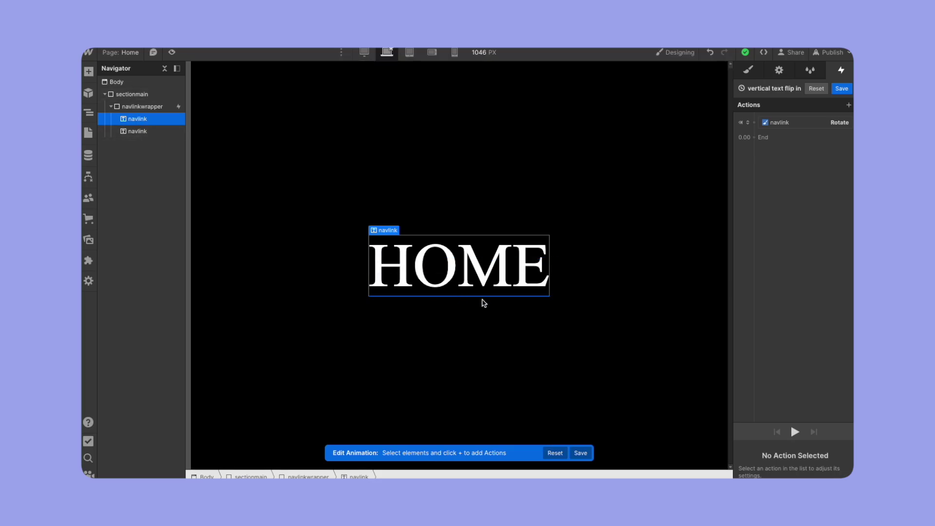
{"action": "left_click_drag", "start_coordinate": [436, 280], "coordinate": [749, 146]}
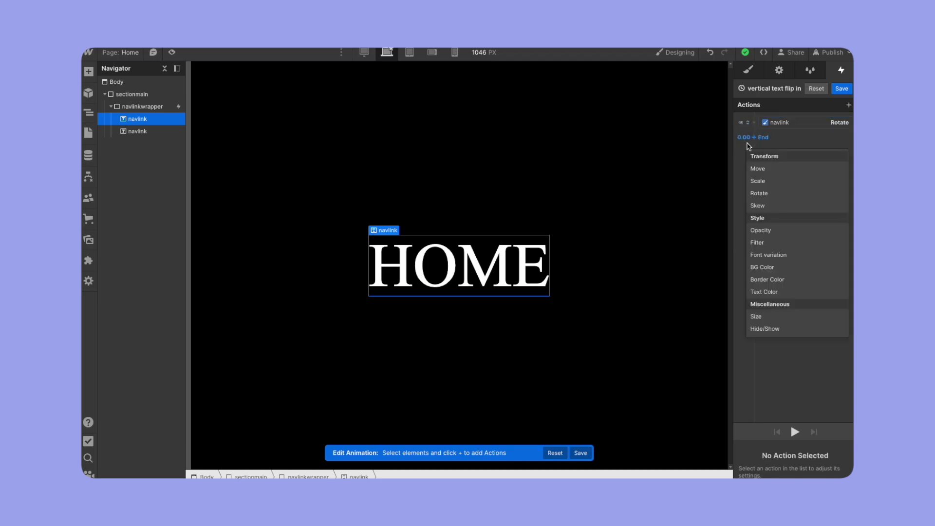
{"action": "left_click", "coordinate": [771, 195]}
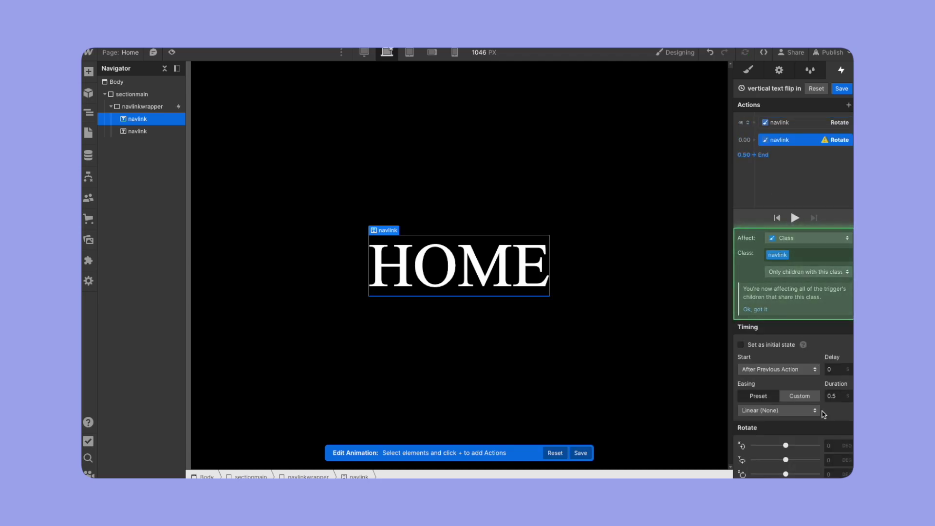
{"action": "left_click", "coordinate": [834, 458]}
{"action": "left_click", "coordinate": [834, 447]}
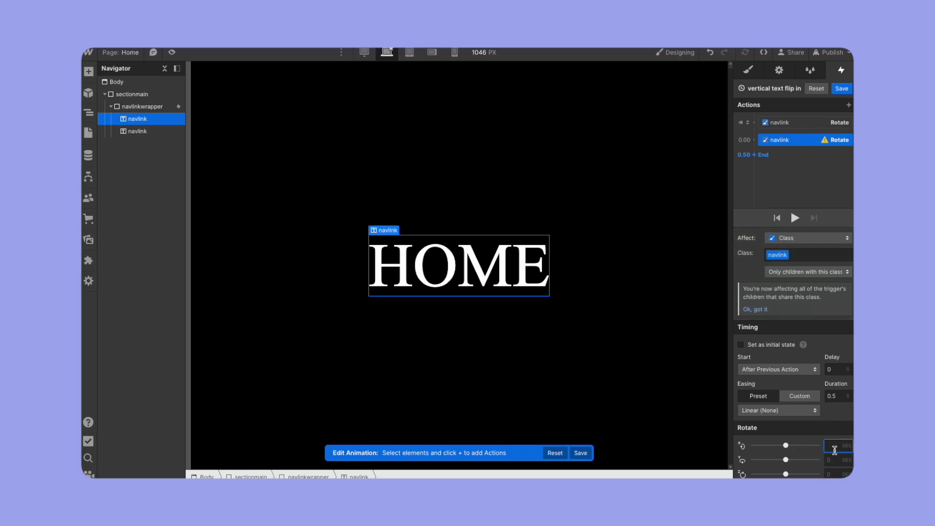
{"action": "type", "text": "-100"}
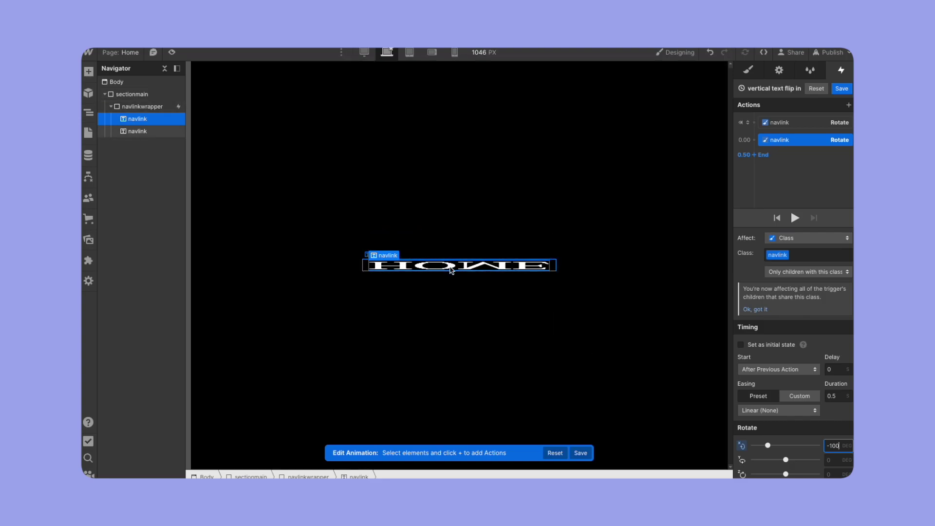
- Add an Opacity action of 0% for the serif navlink that runs together with its rotation
{"action": "left_click", "coordinate": [753, 153]}
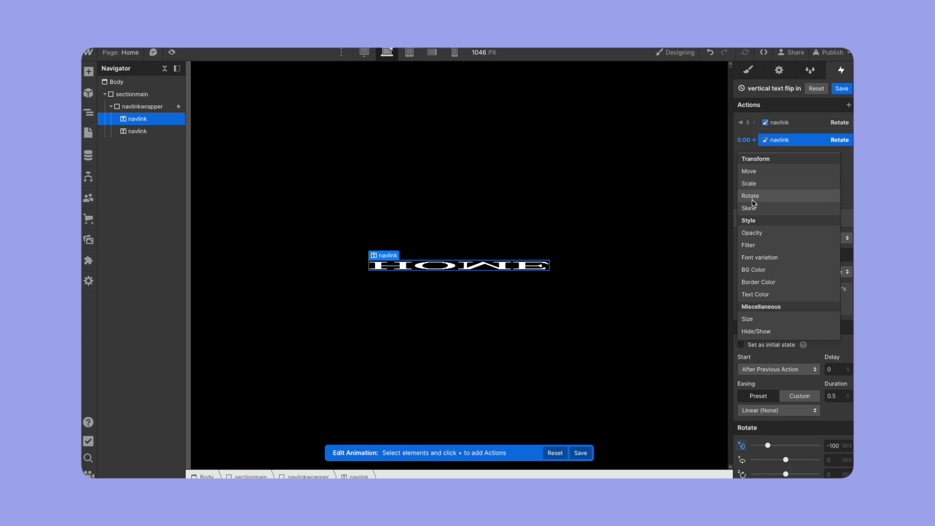
{"action": "left_click", "coordinate": [752, 233]}
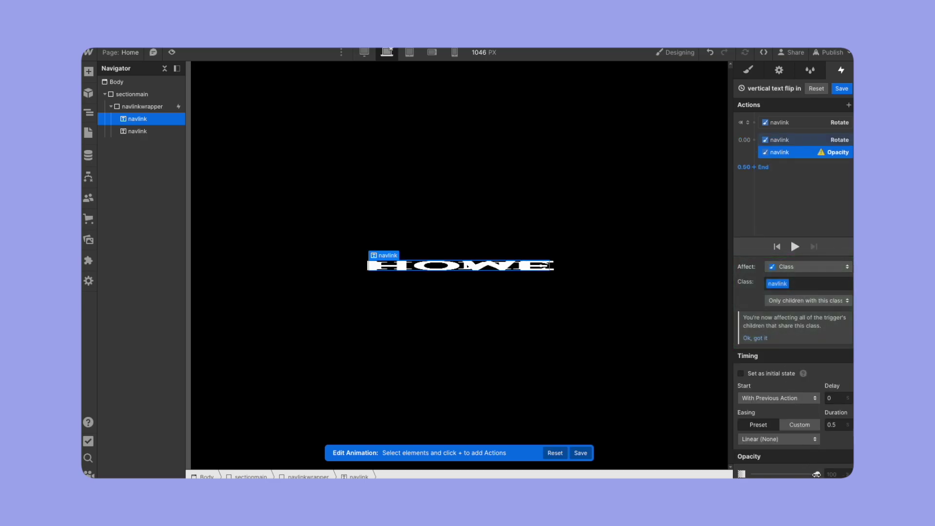
{"action": "left_click_drag", "start_coordinate": [816, 474], "coordinate": [753, 474]}
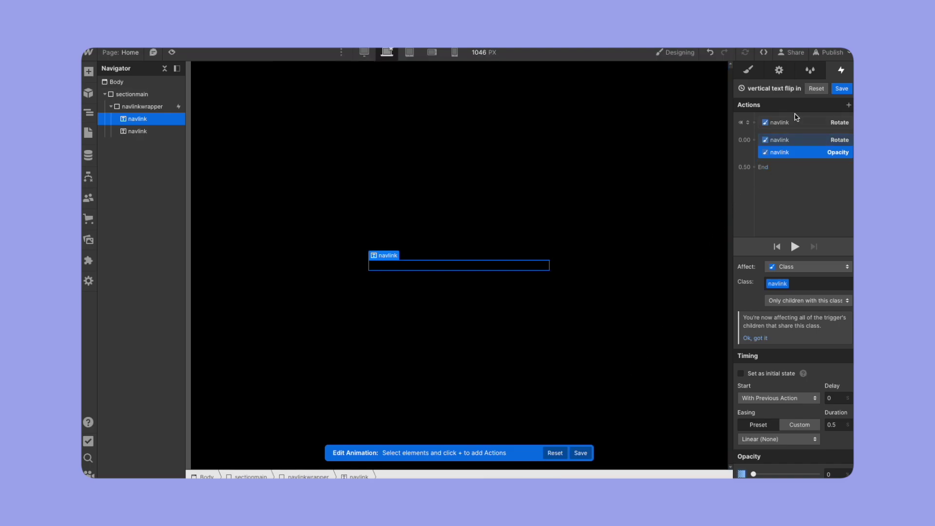
- Add a simultaneous Rotate action for the sans navlink below the serif opacity action, with an X rotation of 0 degrees
{"action": "left_click", "coordinate": [780, 122]}
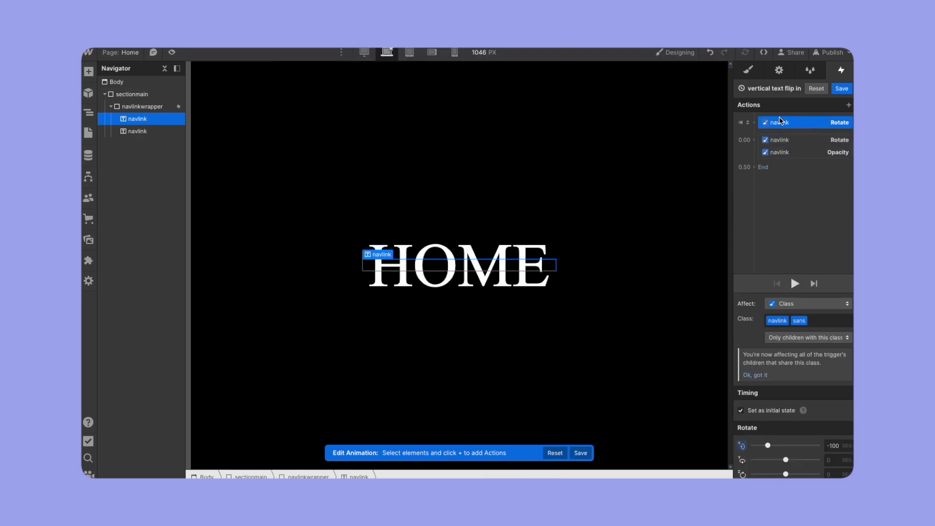
{"action": "left_click", "coordinate": [755, 142]}
{"action": "left_click", "coordinate": [764, 196]}
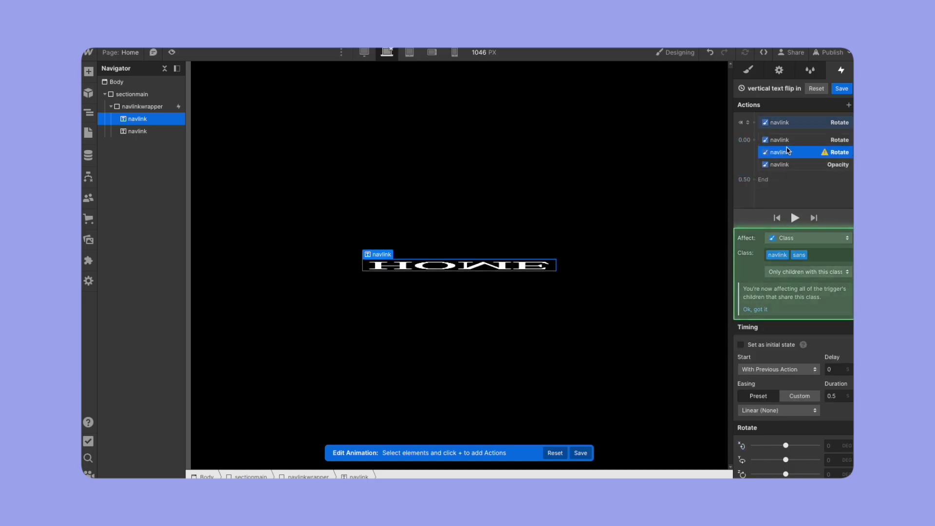
{"action": "left_click_drag", "start_coordinate": [790, 164], "coordinate": [790, 165]}
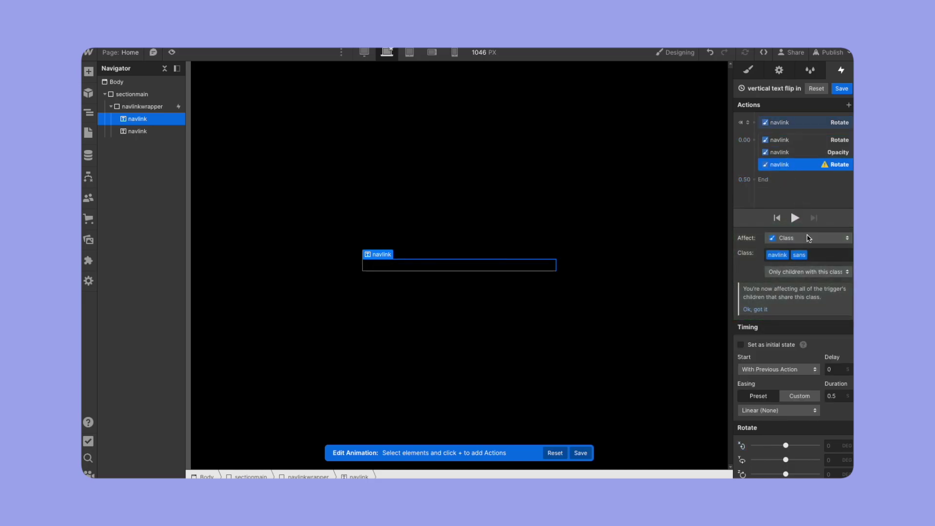
{"action": "left_click", "coordinate": [827, 446]}
{"action": "type", "text": "0"}
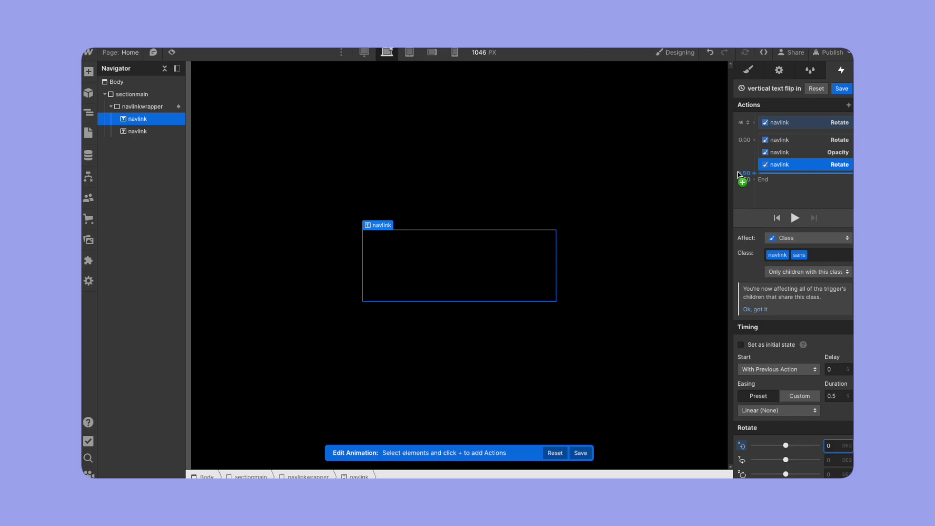
- Add a simultaneous Opacity action of 100% for the sans navlink, place it last among the timed actions, and play the animation
{"action": "left_click", "coordinate": [754, 140]}
{"action": "left_click", "coordinate": [753, 233]}
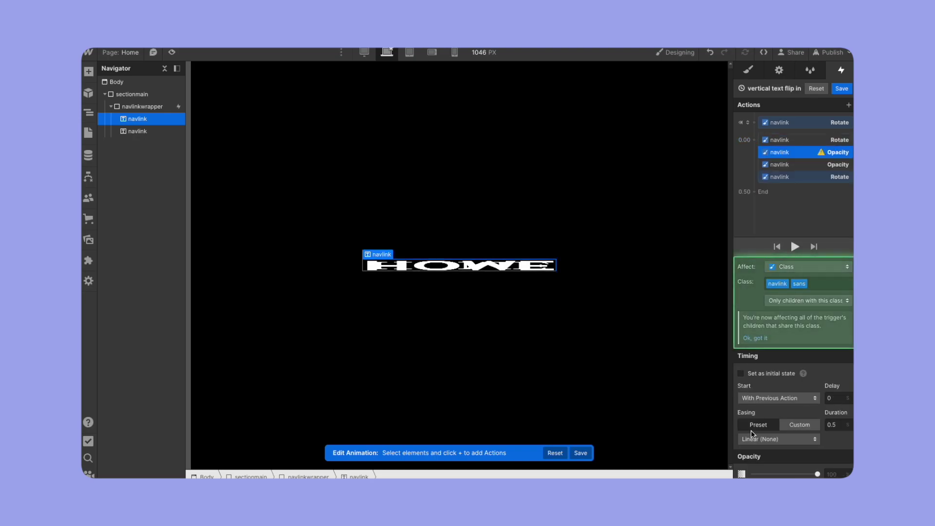
{"action": "mouse_move", "coordinate": [819, 475]}
{"action": "left_mouse_down"}
{"action": "mouse_move", "coordinate": [803, 476]}
{"action": "mouse_move", "coordinate": [818, 474]}
{"action": "left_mouse_up"}
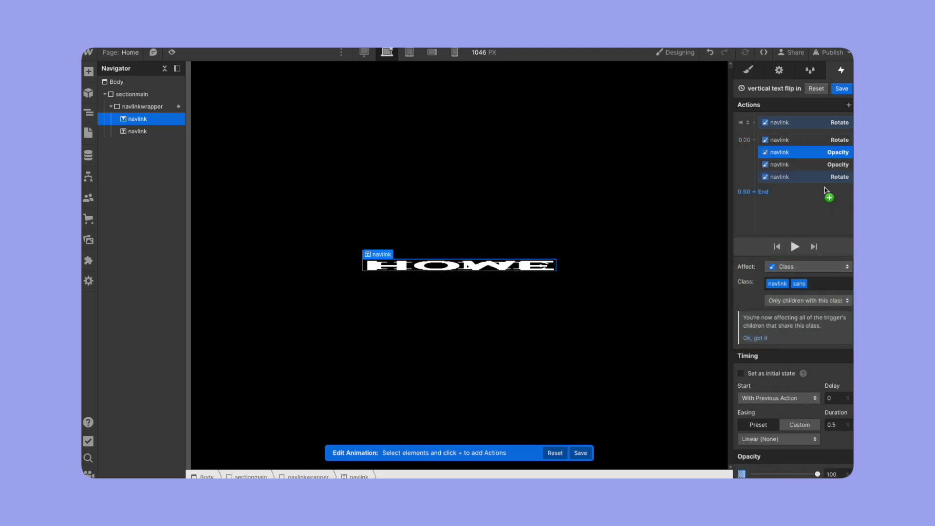
{"action": "left_click_drag", "start_coordinate": [779, 155], "coordinate": [799, 178]}
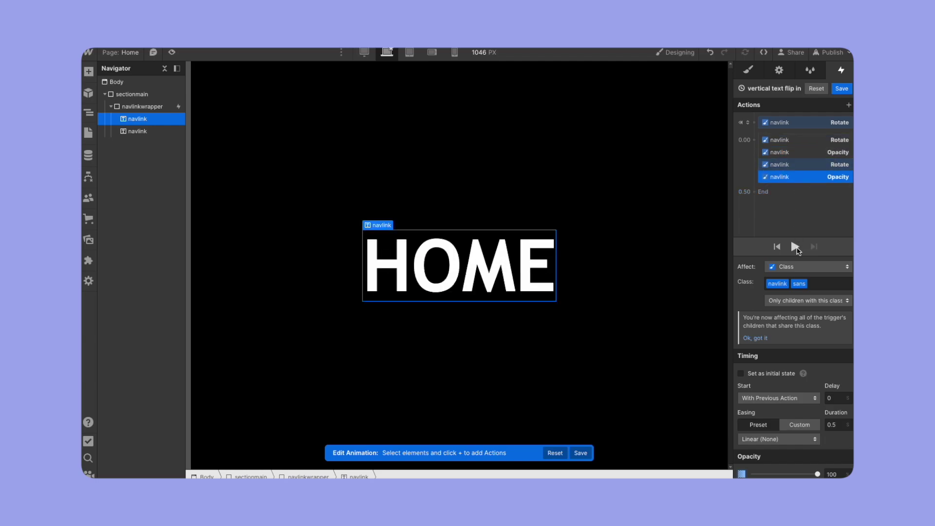
{"action": "left_click", "coordinate": [795, 247]}
{"action": "left_click", "coordinate": [795, 247]}
- Set the duration of all four timed rotate and opacity actions to 0.2 s and their easing to Ease In
{"action": "left_click", "coordinate": [781, 139]}
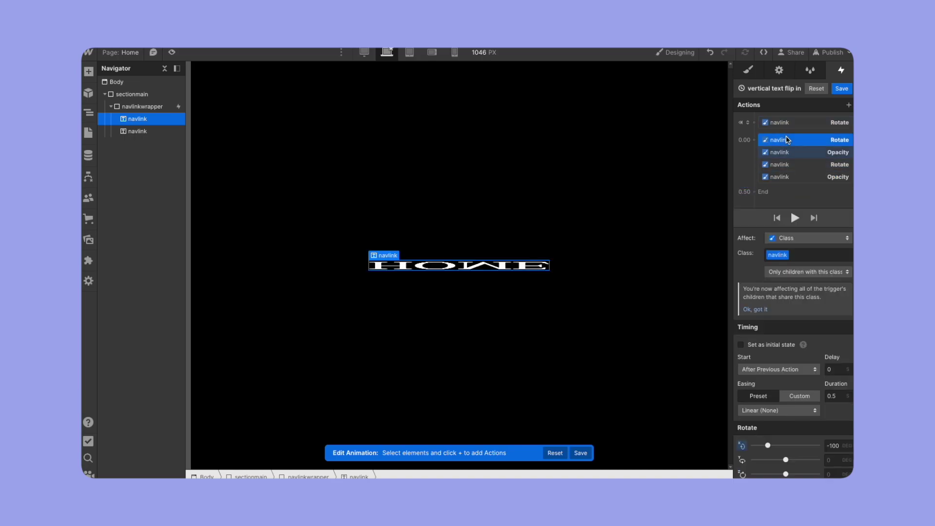
{"action": "left_click", "coordinate": [784, 177], "text": "shift"}
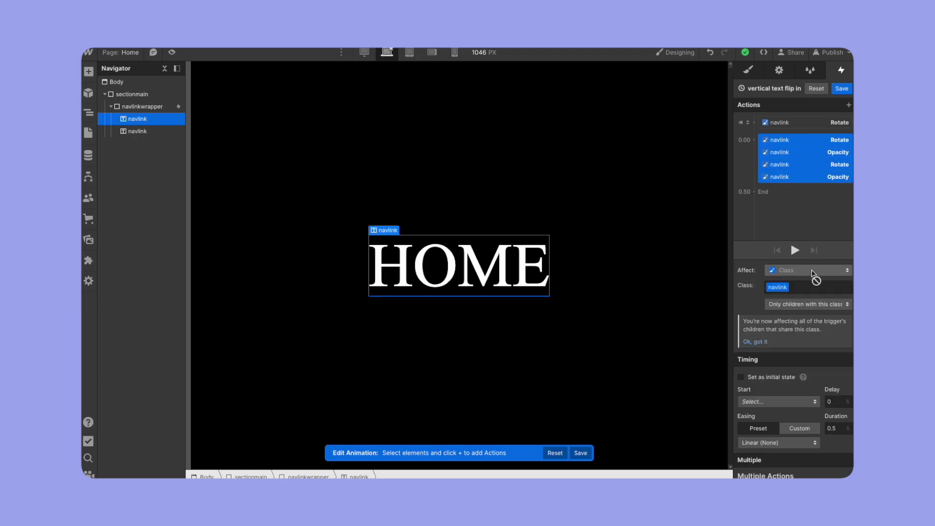
{"action": "left_click", "coordinate": [841, 428]}
{"action": "type", "text": "0.2"}
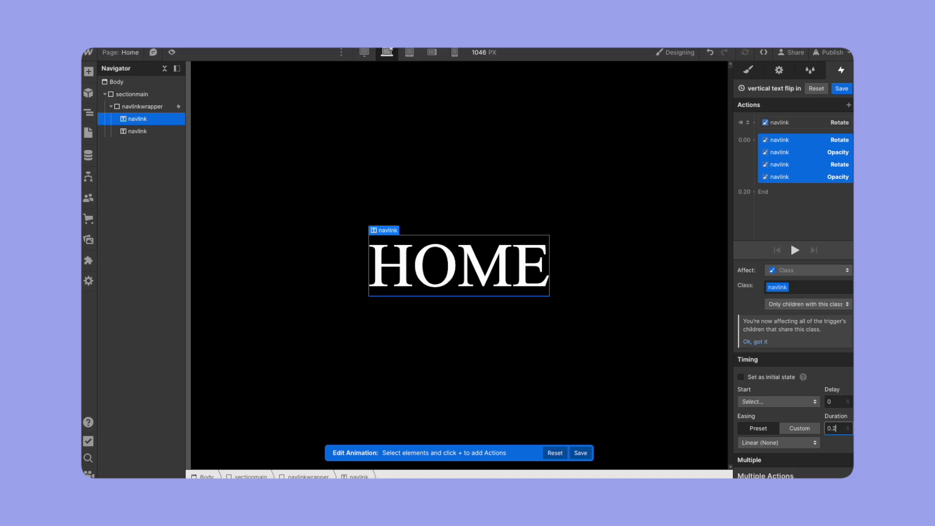
{"action": "left_click", "coordinate": [818, 441]}
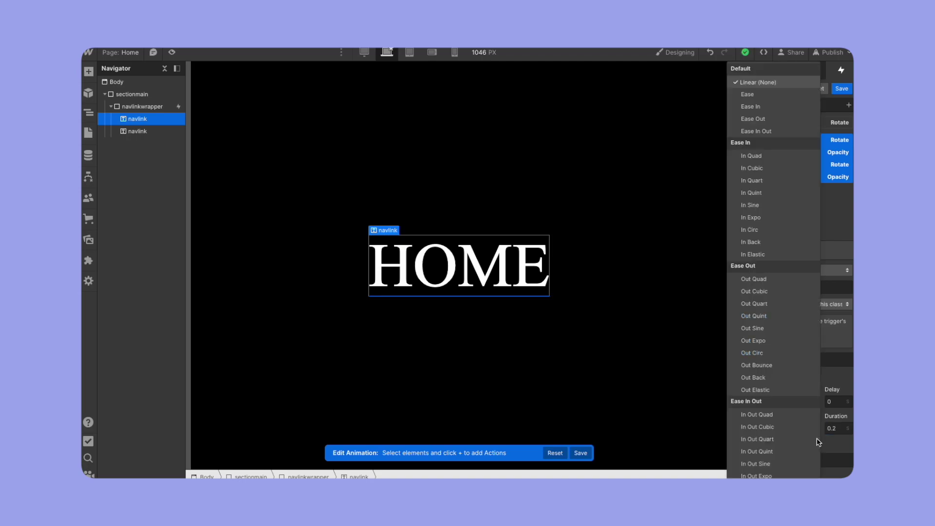
{"action": "left_click", "coordinate": [771, 107]}
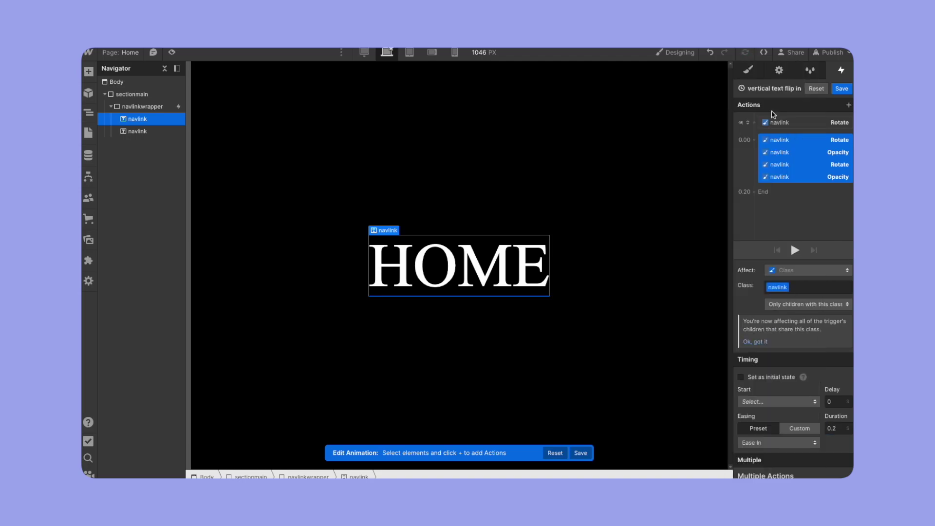
{"action": "left_click", "coordinate": [790, 443]}
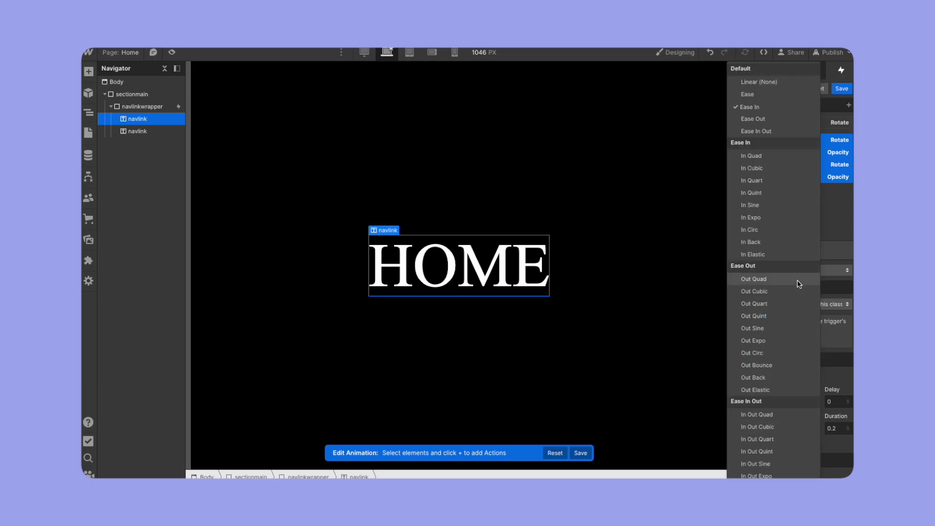
{"action": "left_click", "coordinate": [765, 110]}
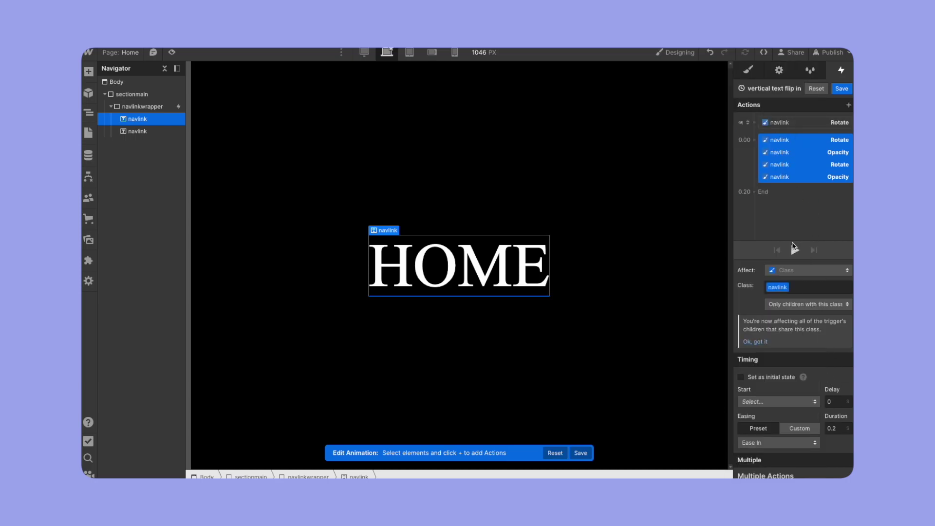
- Play back the retimed flip animation and save it
{"action": "left_click", "coordinate": [794, 251]}
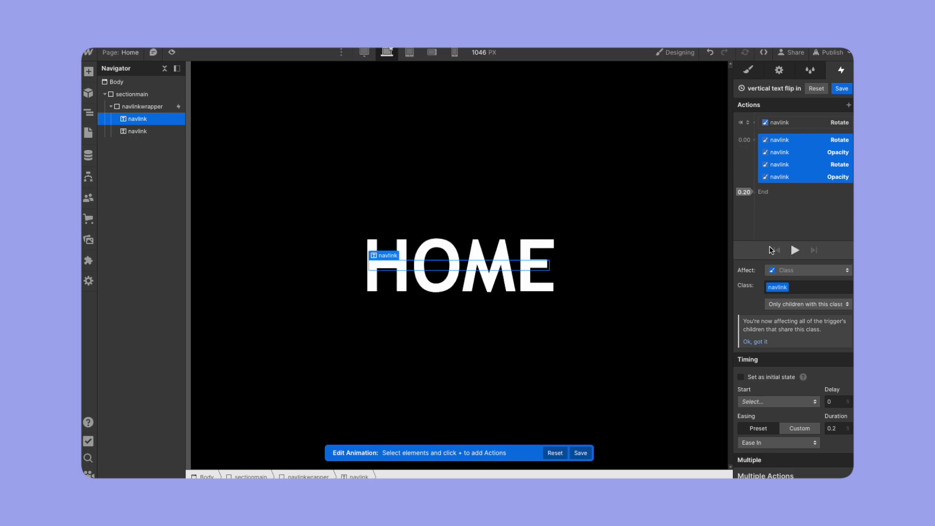
{"action": "left_click", "coordinate": [793, 165]}
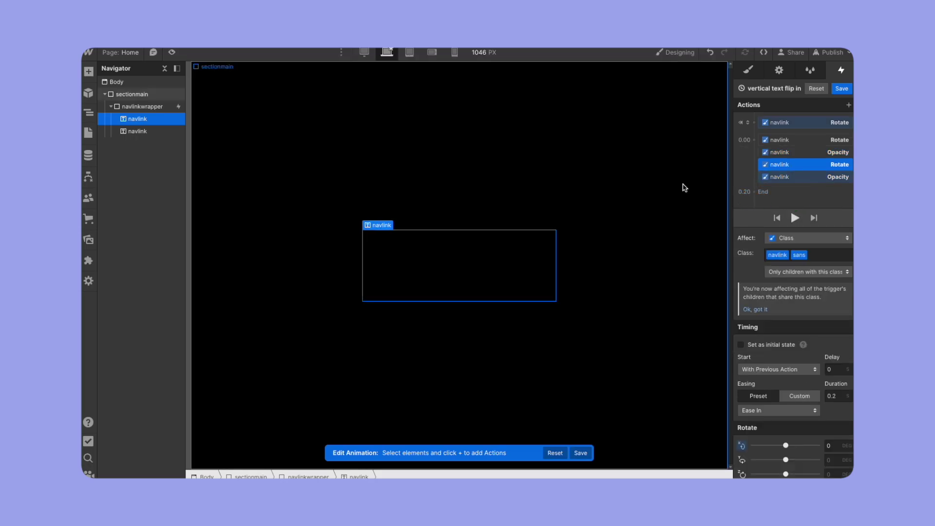
{"action": "left_click", "coordinate": [670, 217]}
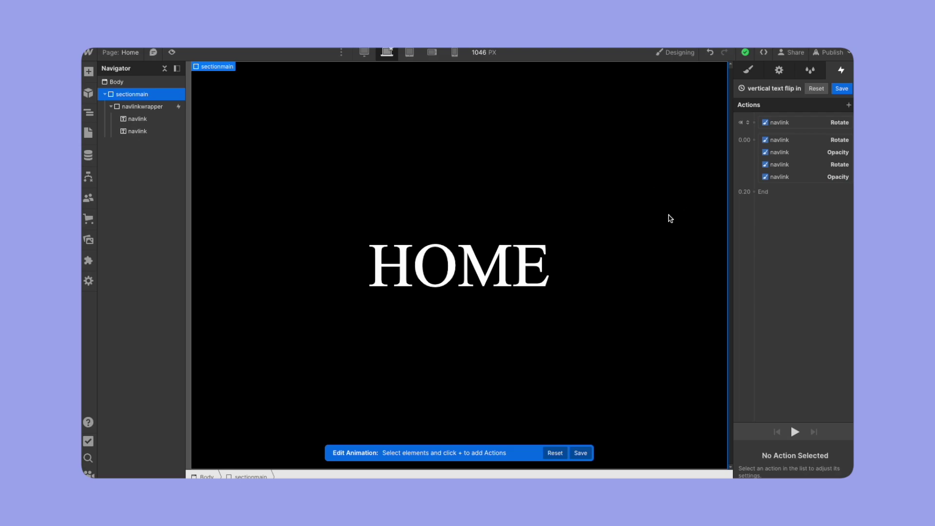
{"action": "left_click", "coordinate": [846, 90]}
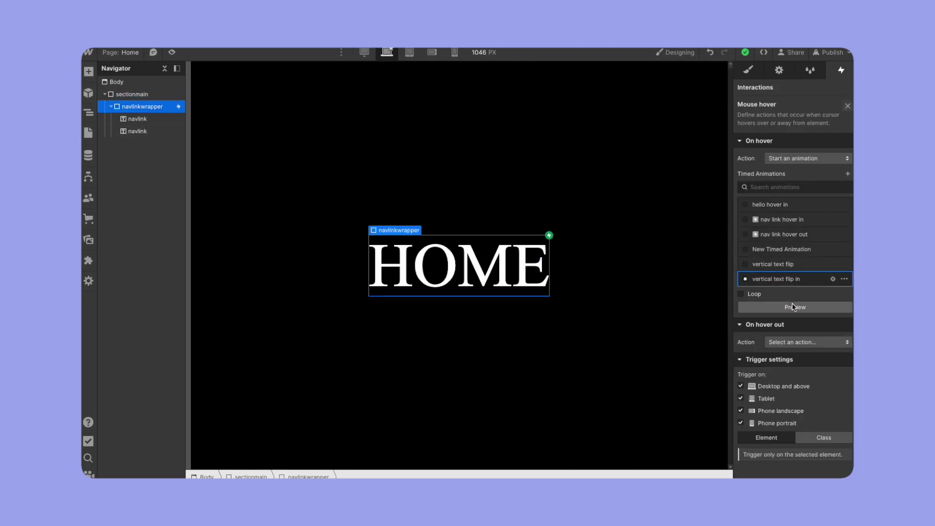
- Preview the navlinkwrapper's mouse hover animation and open "vertical text flip in" for editing
{"action": "left_click", "coordinate": [542, 255]}
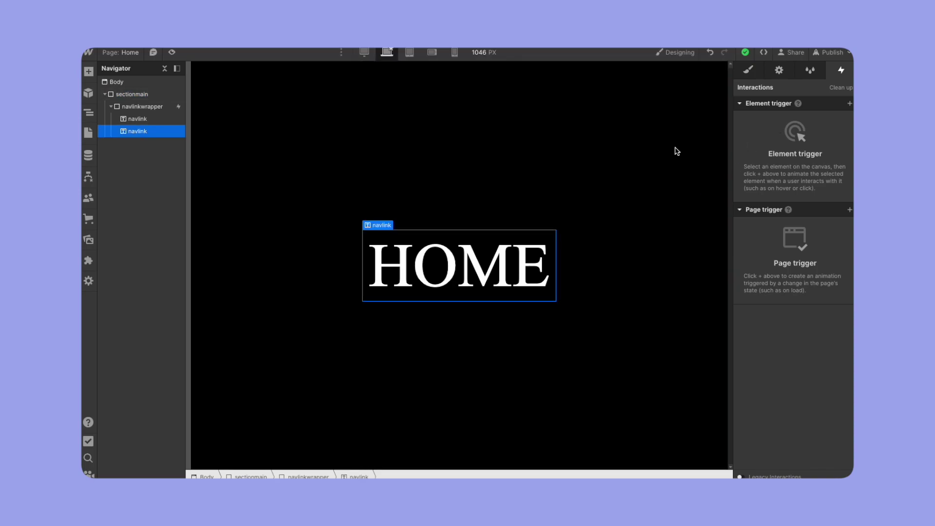
{"action": "left_click", "coordinate": [146, 106]}
{"action": "left_click", "coordinate": [779, 122]}
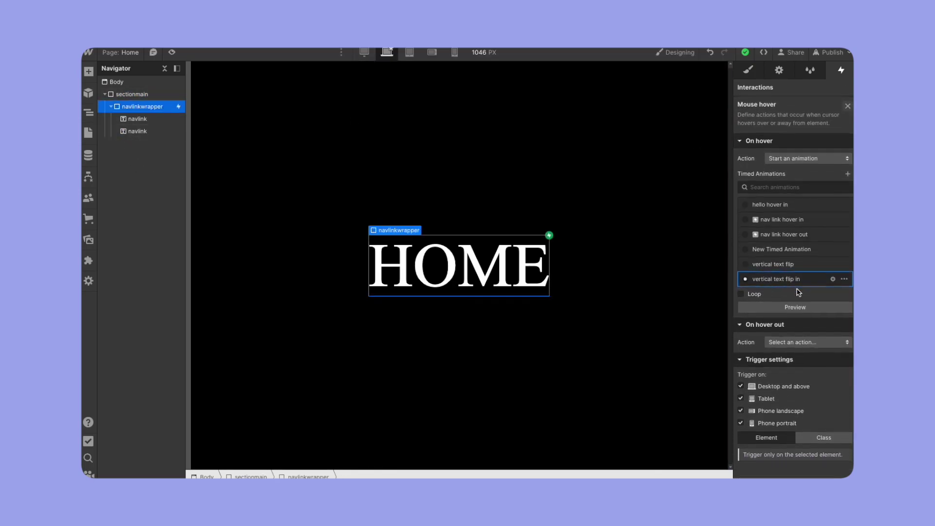
{"action": "left_click", "coordinate": [807, 306]}
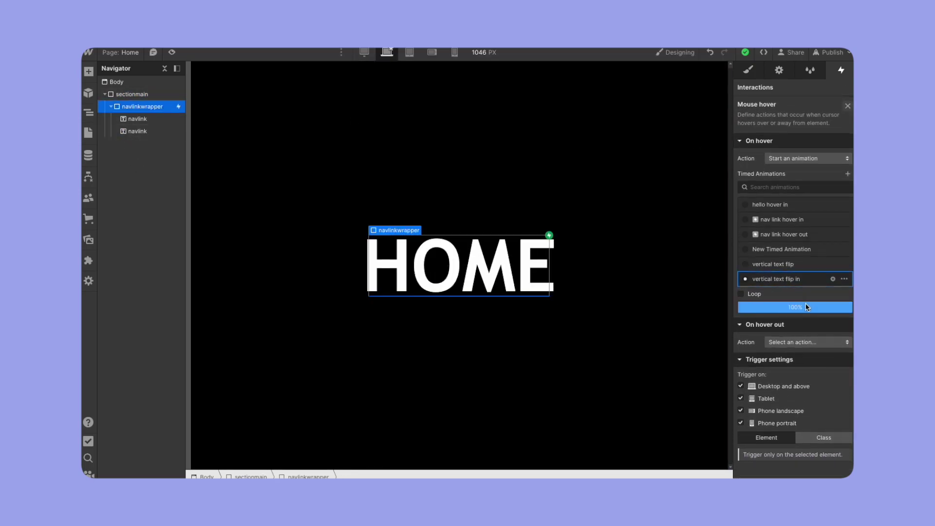
{"action": "left_click", "coordinate": [789, 279]}
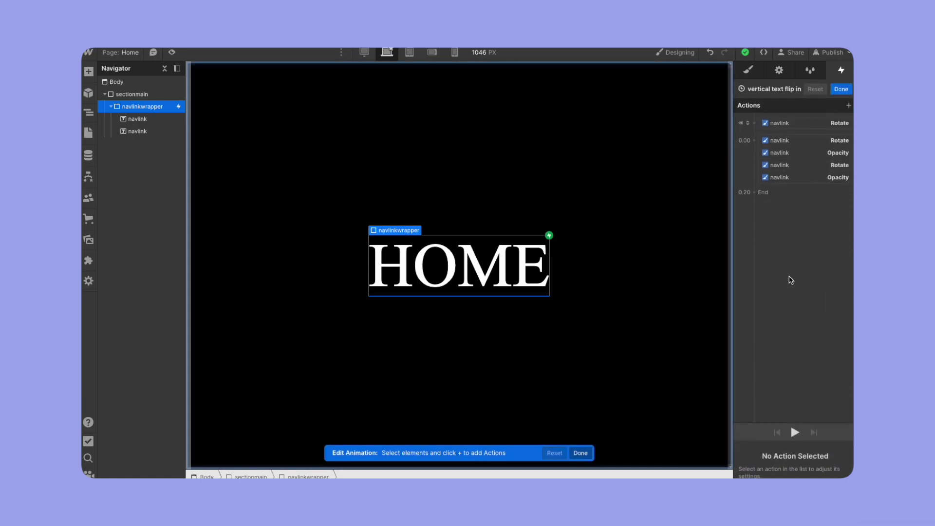
- Set the delay of the sans navlink's Rotate and Opacity actions to 0.1 s and play the animation
{"action": "left_click", "coordinate": [799, 140]}
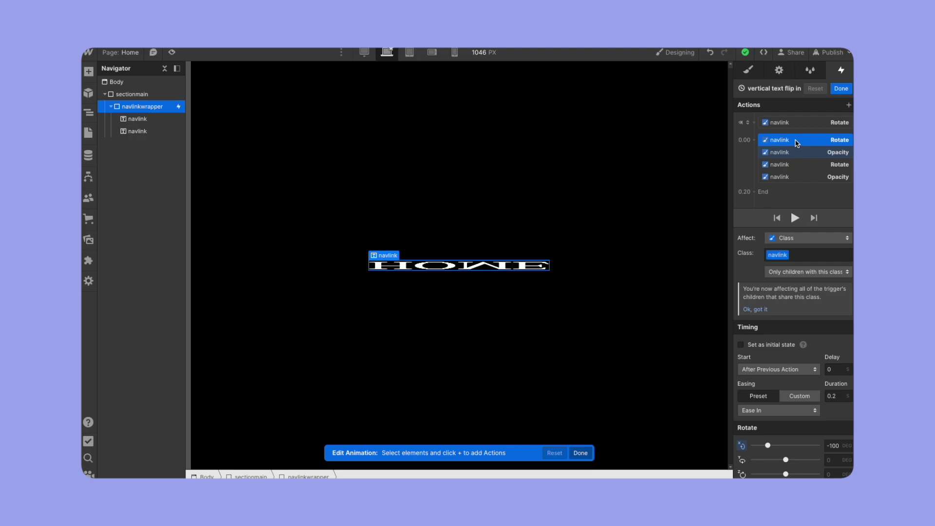
{"action": "left_click", "coordinate": [802, 164]}
{"action": "left_click", "coordinate": [779, 176], "text": "shift"}
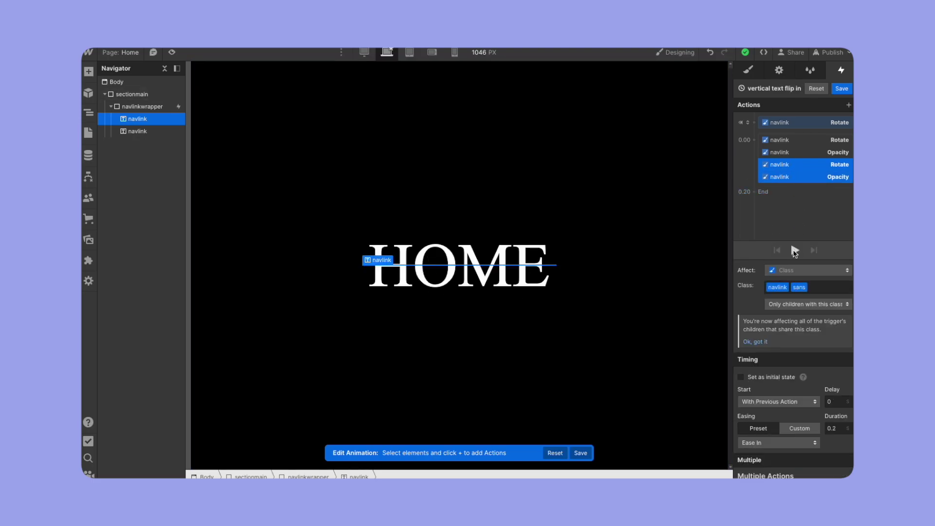
{"action": "left_click", "coordinate": [836, 430]}
{"action": "left_click", "coordinate": [831, 402]}
{"action": "type", "text": "0.1"}
{"action": "left_click", "coordinate": [795, 251]}
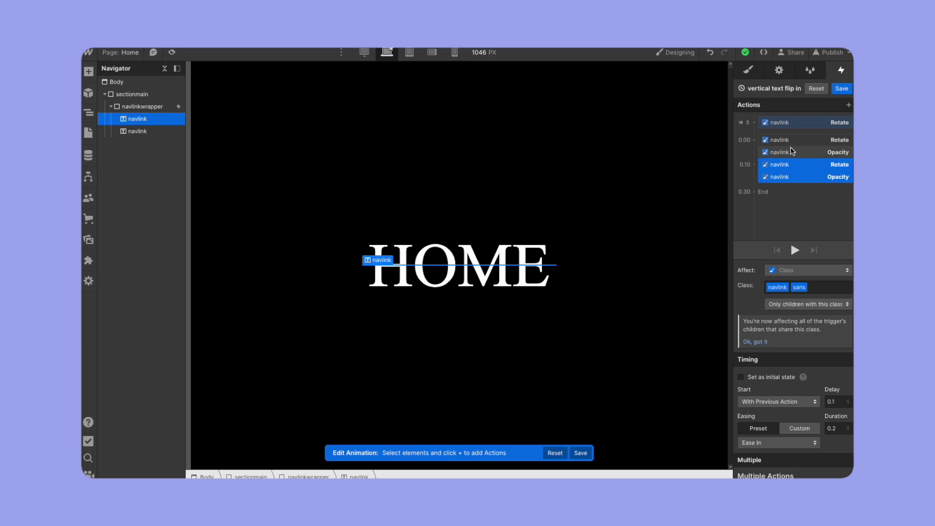
- Add a Skew action of -4 degrees on the X axis for the sans navlink, place it last, and play the animation
{"action": "left_click", "coordinate": [802, 176]}
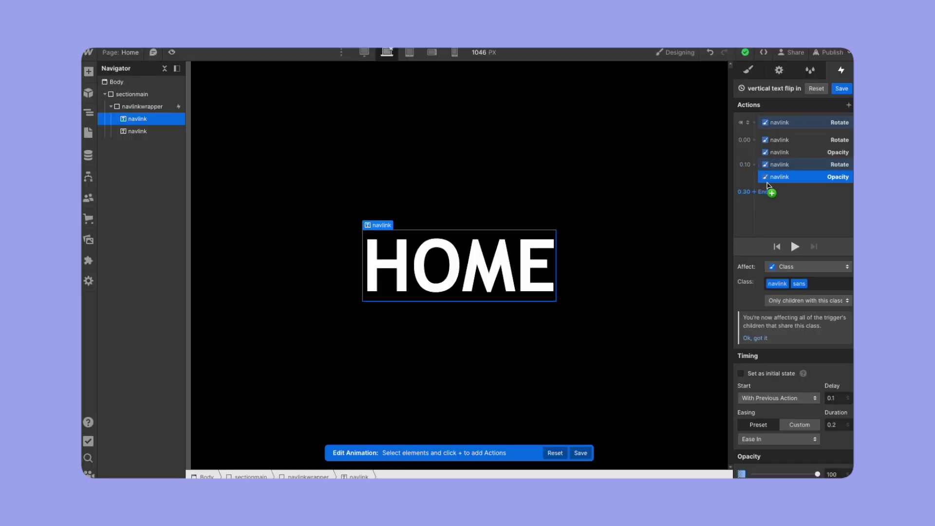
{"action": "left_click", "coordinate": [768, 188]}
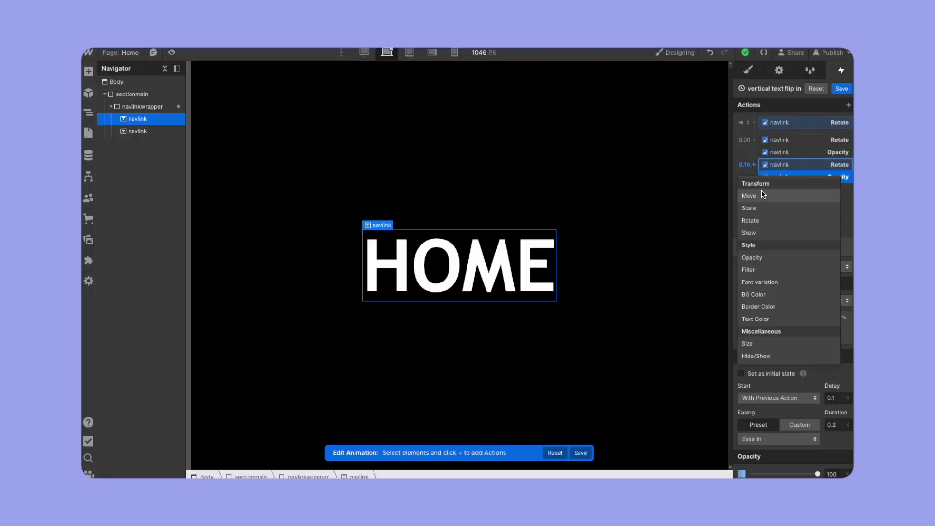
{"action": "left_click", "coordinate": [762, 232]}
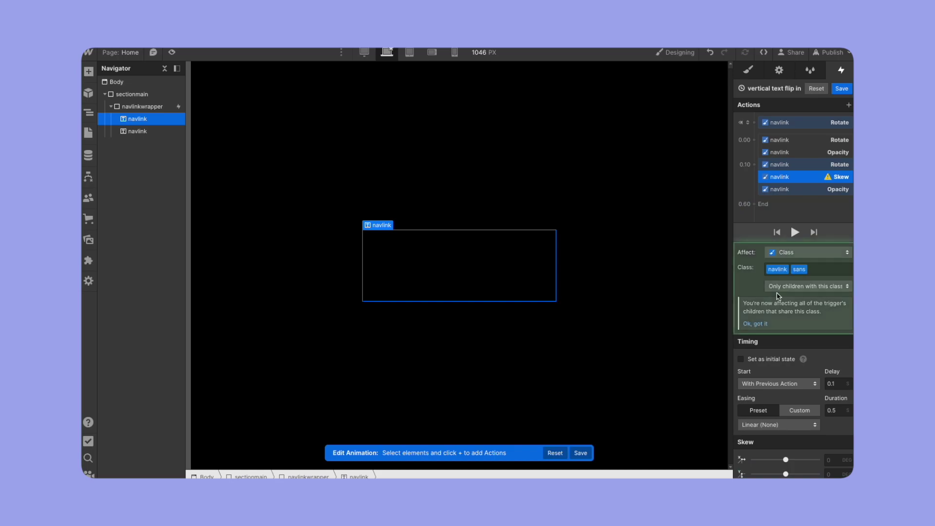
{"action": "left_click", "coordinate": [835, 460]}
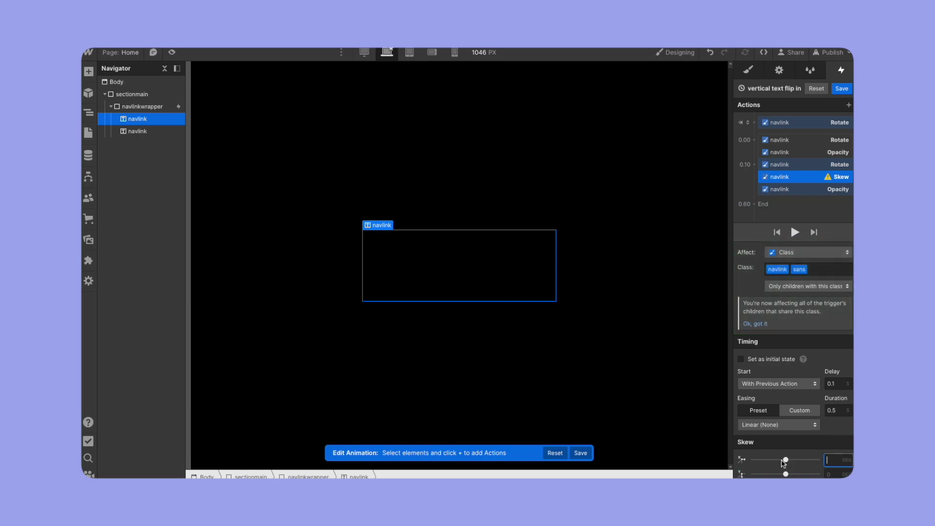
{"action": "left_click_drag", "start_coordinate": [799, 178], "coordinate": [799, 191]}
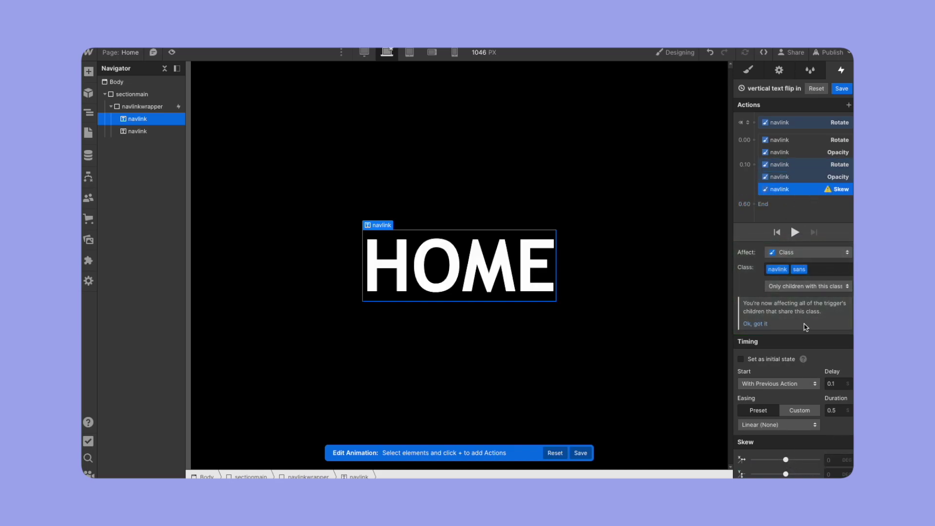
{"action": "left_click_drag", "start_coordinate": [786, 460], "coordinate": [785, 460]}
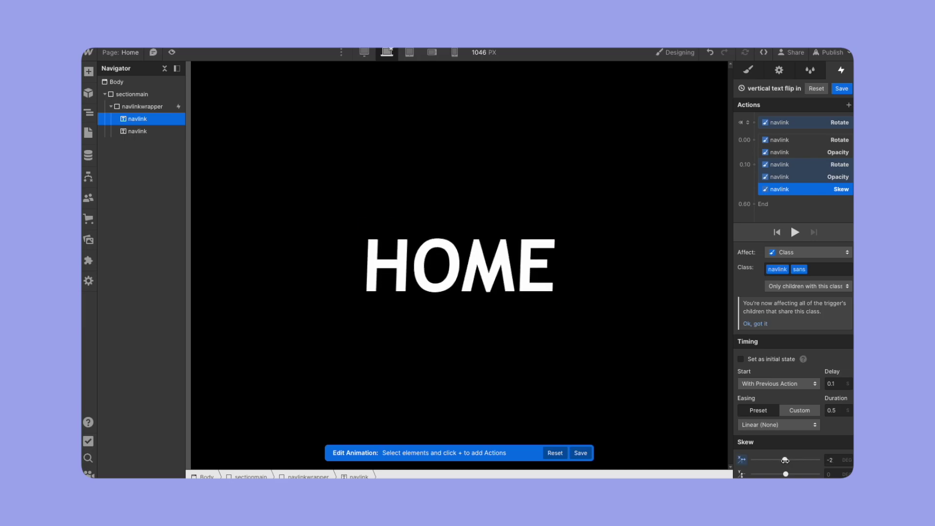
{"action": "left_click_drag", "start_coordinate": [784, 459], "coordinate": [784, 460]}
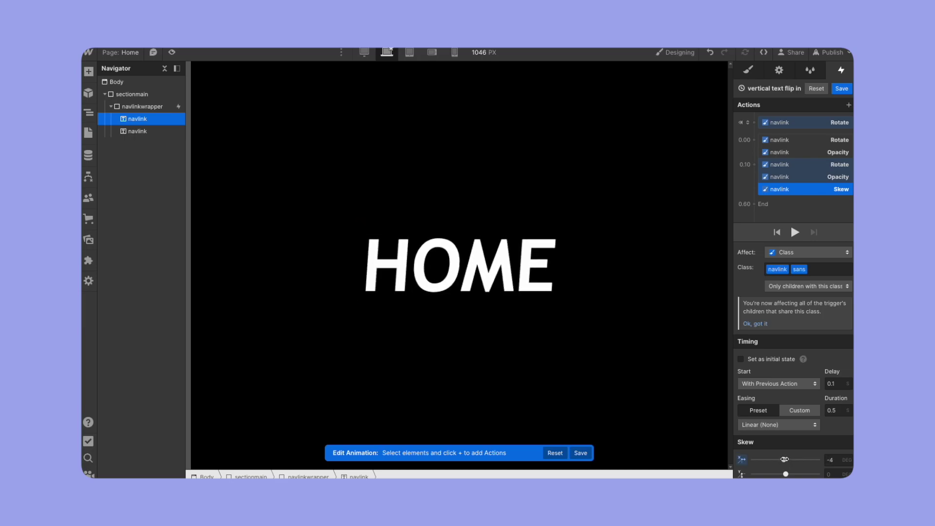
{"action": "left_click", "coordinate": [795, 233]}
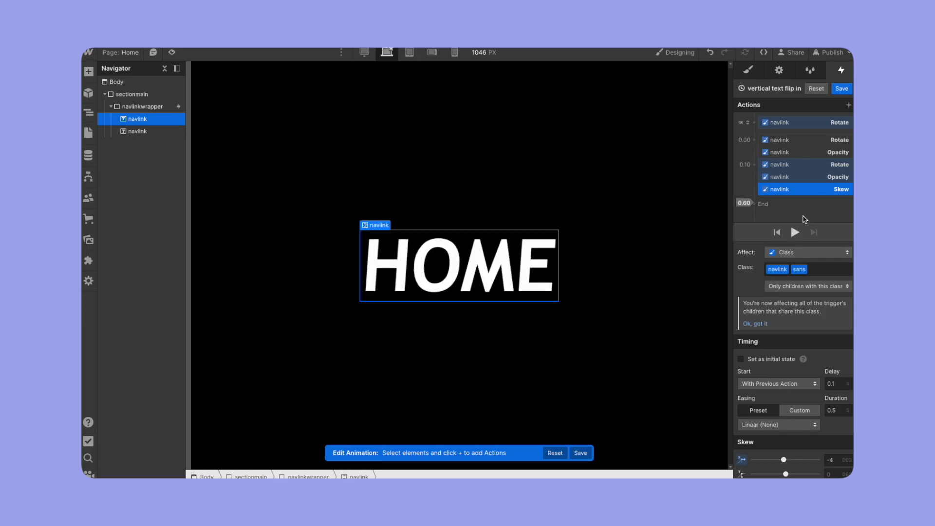
- Set the Skew action's duration to 0.3 s and its easing to Ease, and play the animation
{"action": "double_click", "coordinate": [834, 412]}
{"action": "type", "text": ".3"}
{"action": "left_click", "coordinate": [779, 424]}
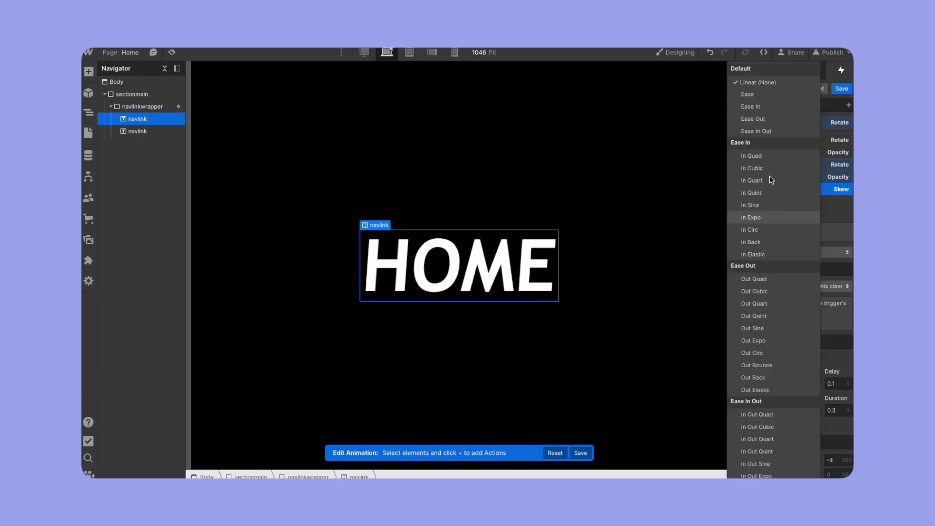
{"action": "left_click", "coordinate": [766, 100]}
{"action": "left_click", "coordinate": [795, 232]}
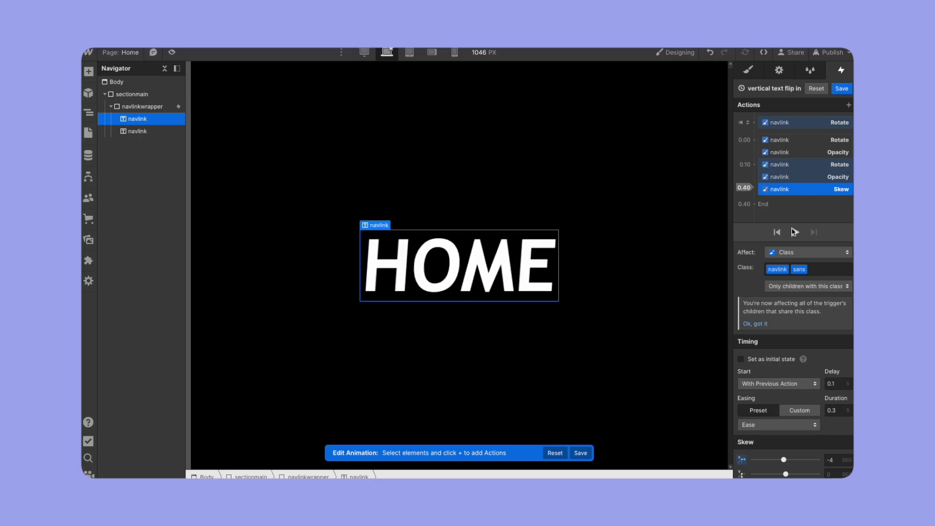
- Try to set a 0.3 s duration for all five timed actions at once and play the animation
{"action": "left_click", "coordinate": [795, 152]}
{"action": "left_click", "coordinate": [796, 141], "text": "shift"}
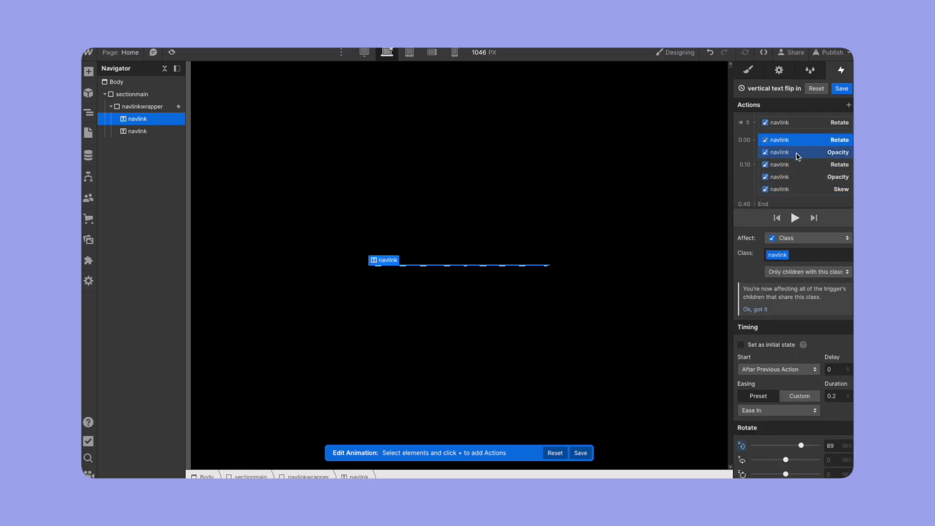
{"action": "left_click", "coordinate": [799, 189], "text": "shift"}
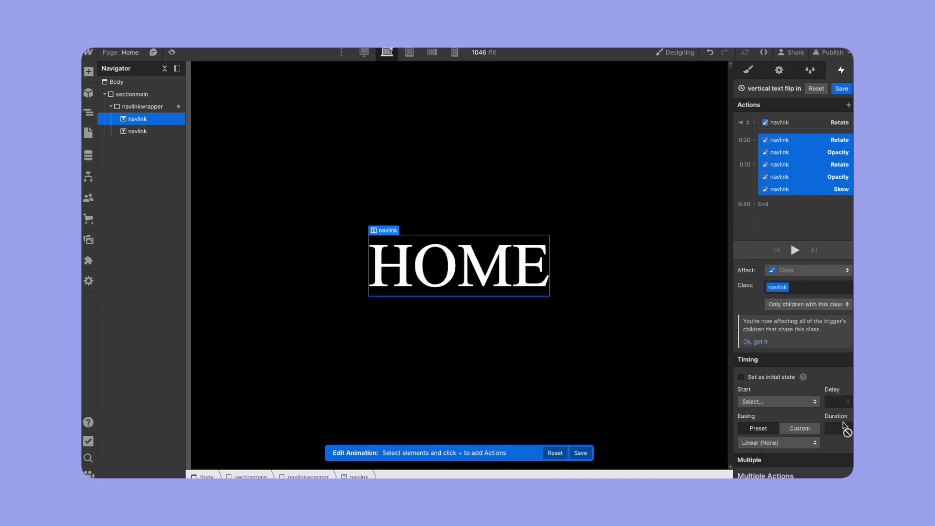
{"action": "left_click", "coordinate": [841, 427]}
{"action": "type", "text": ".3"}
{"action": "key", "text": "Return"}
{"action": "left_click", "coordinate": [794, 250]}
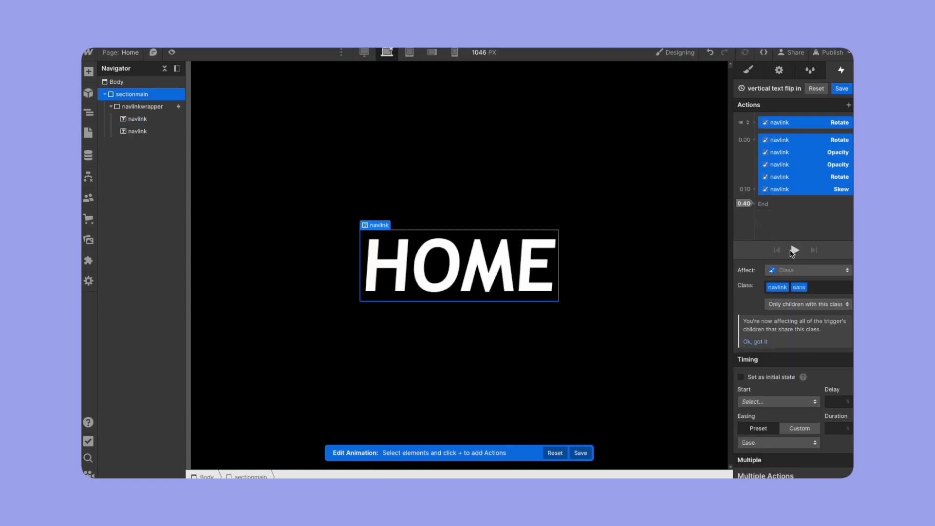
- Try Ease In Out easing on all five timed actions and play the animation
{"action": "left_click", "coordinate": [794, 190]}
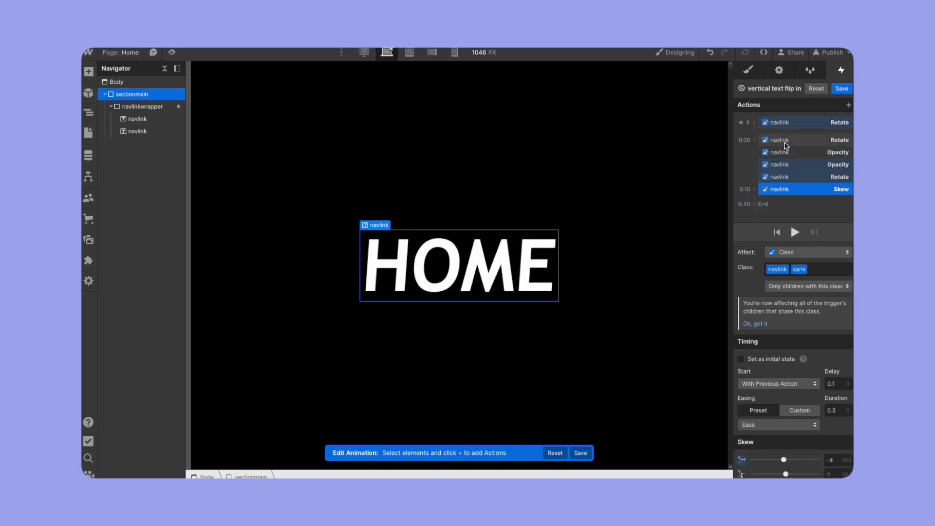
{"action": "left_click", "coordinate": [785, 142]}
{"action": "left_click", "coordinate": [793, 190], "text": "shift"}
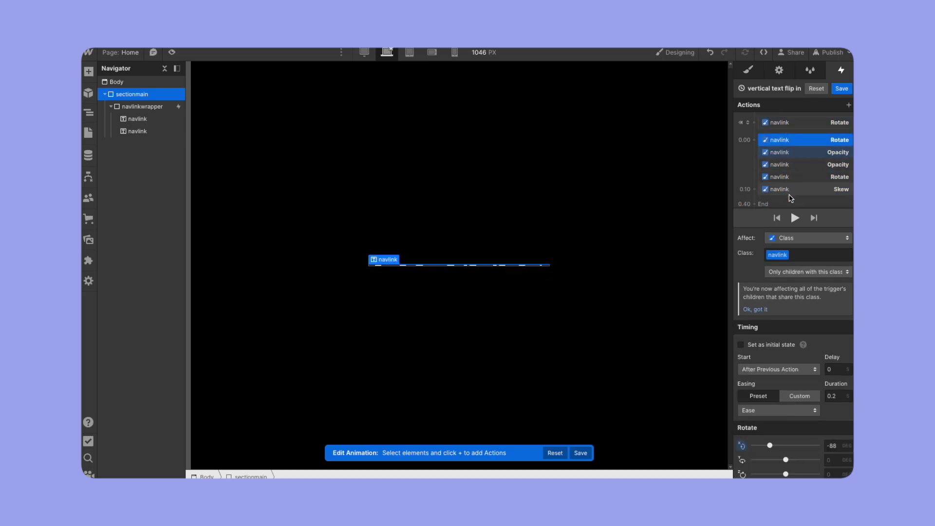
{"action": "left_click", "coordinate": [779, 441]}
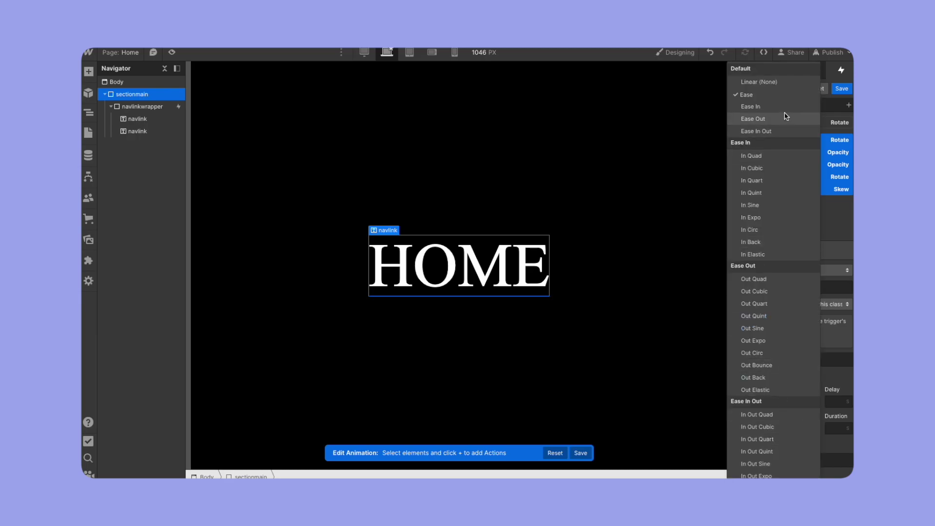
{"action": "left_click", "coordinate": [762, 131]}
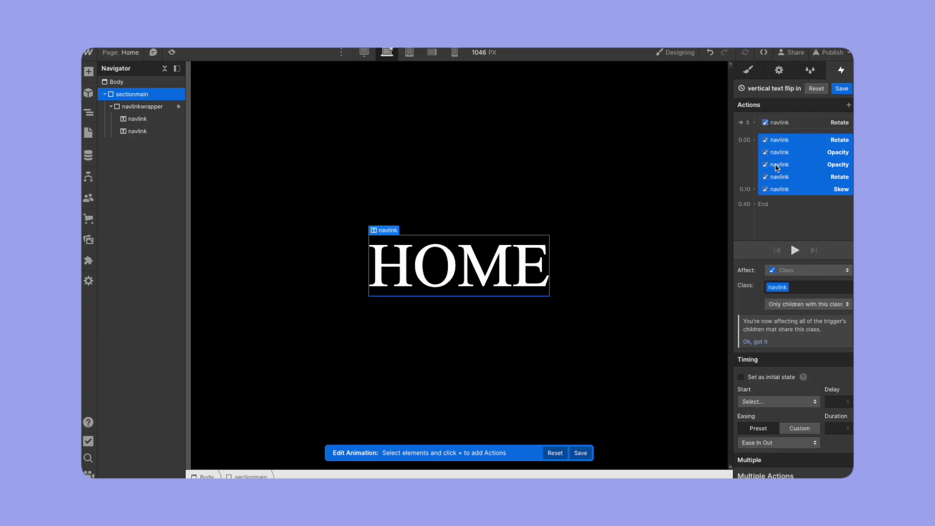
{"action": "left_click", "coordinate": [792, 249]}
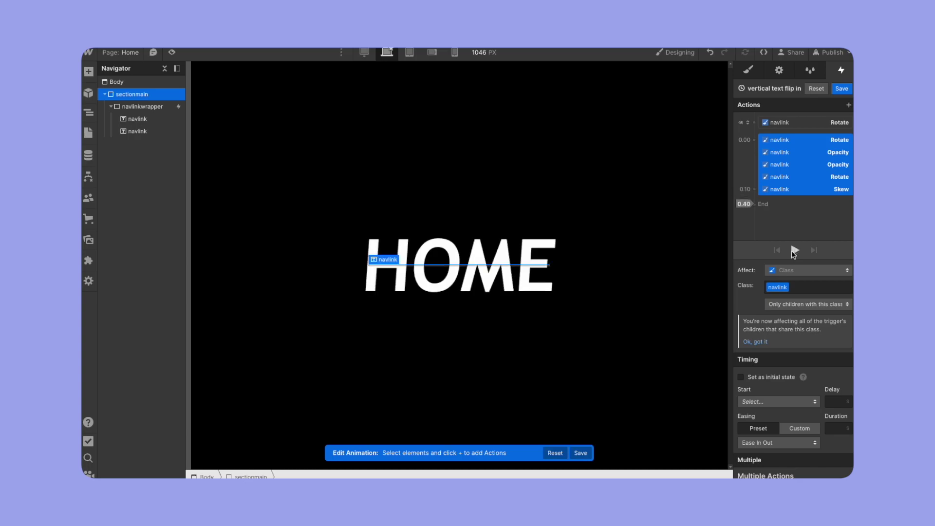
- Set the easing of all five timed actions to Ease, play the animation and save it
{"action": "left_click", "coordinate": [793, 443]}
{"action": "left_click", "coordinate": [755, 94]}
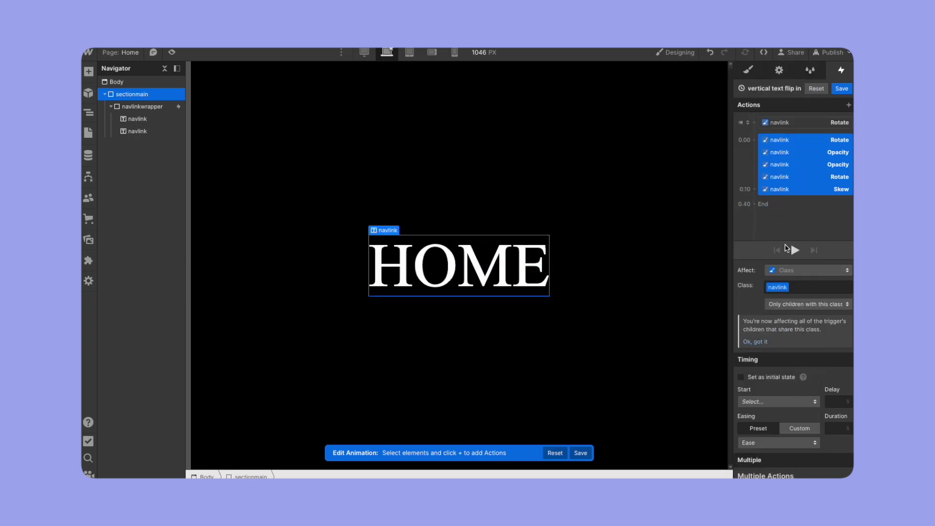
{"action": "left_click", "coordinate": [796, 251]}
{"action": "left_click", "coordinate": [842, 89]}
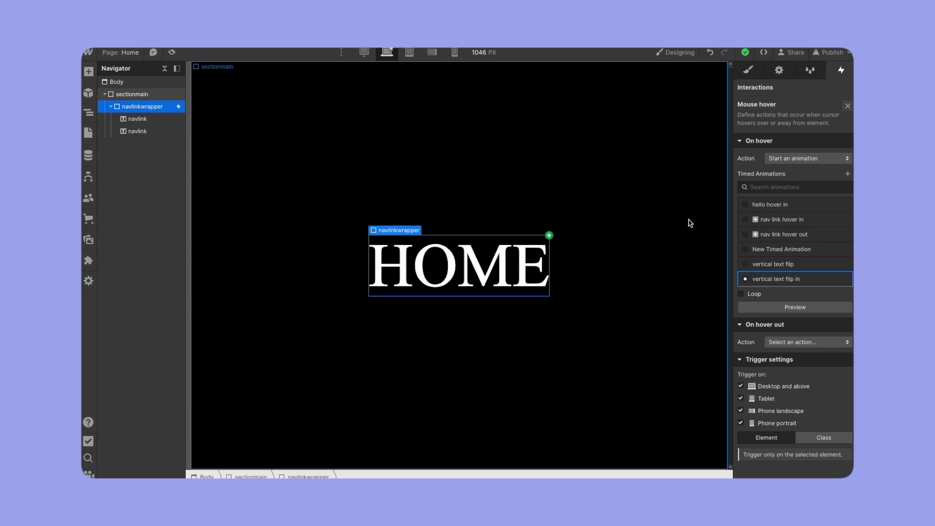
- Delete the unused "vertical text flip" timed animation and set the On hover out action to Start an animation
{"action": "left_click", "coordinate": [844, 264]}
{"action": "left_click", "coordinate": [819, 320]}
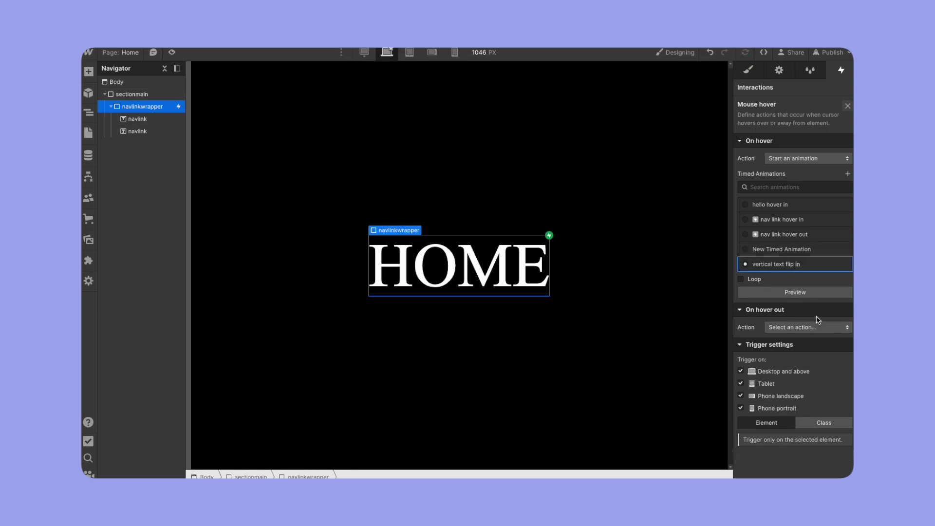
{"action": "left_click", "coordinate": [780, 326]}
{"action": "left_click", "coordinate": [785, 236]}
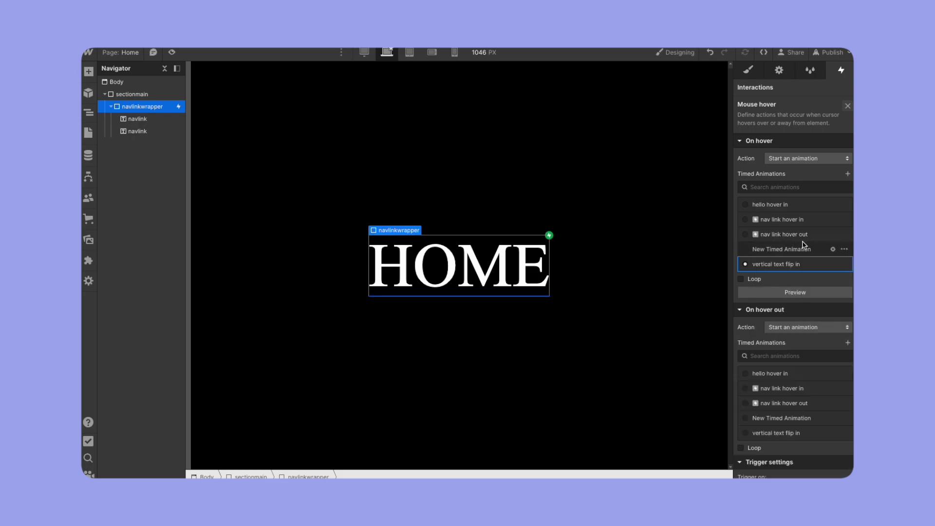
- Create a new timed animation for hover out and name it "vertical text flip out"
{"action": "left_click", "coordinate": [847, 342]}
{"action": "type", "text": "vertical flip out"}
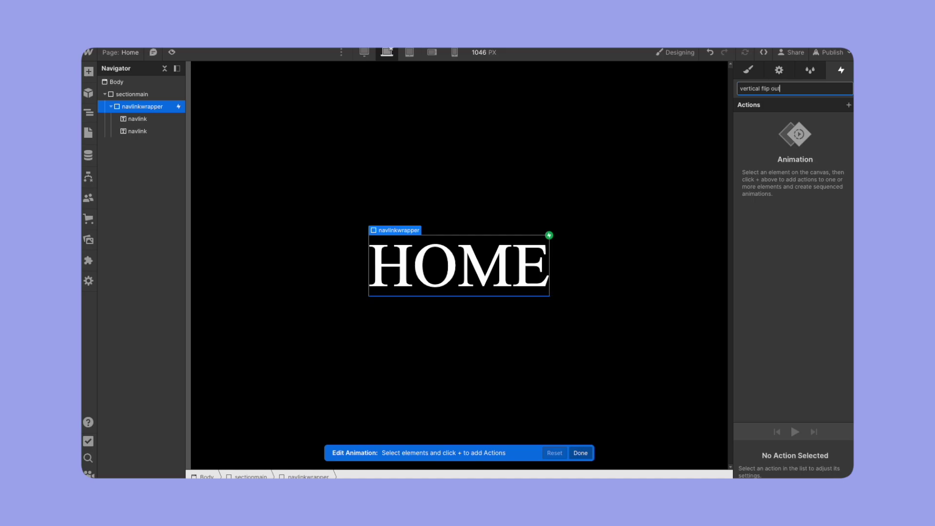
{"action": "key", "text": "Return"}
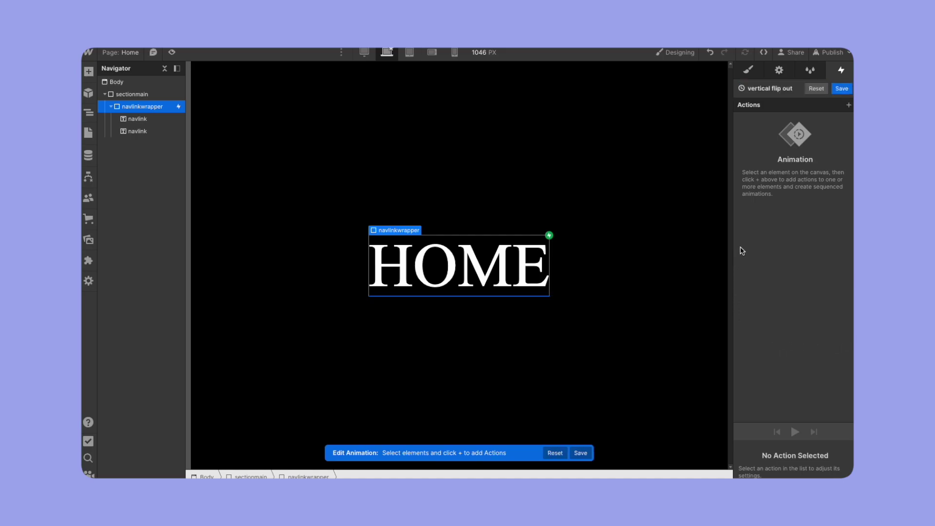
{"action": "left_click", "coordinate": [778, 89]}
{"action": "left_click", "coordinate": [768, 87]}
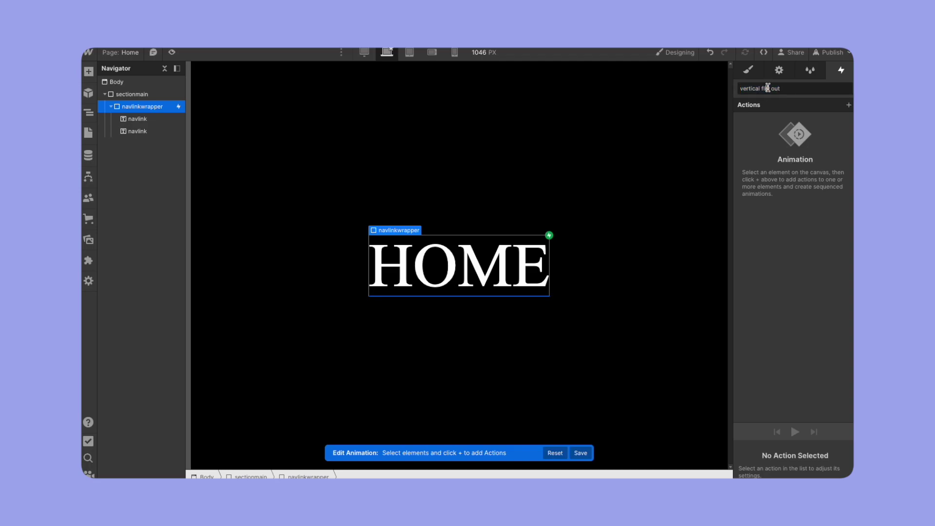
{"action": "left_click", "coordinate": [761, 88]}
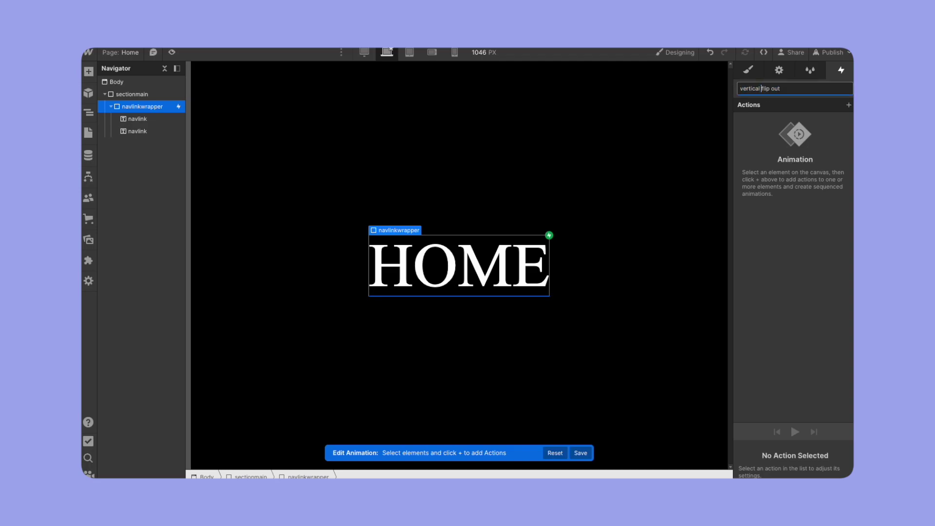
{"action": "type", "text": "text"}
{"action": "key", "text": "Return"}
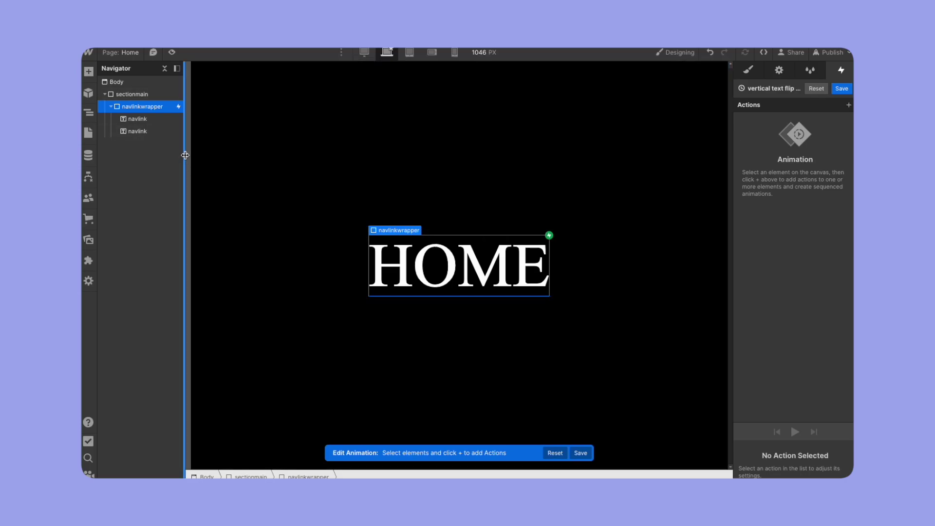
- Add a Rotate action to the sans navlink in the new animation, with an X rotation of -91 degrees
{"action": "left_click", "coordinate": [160, 136]}
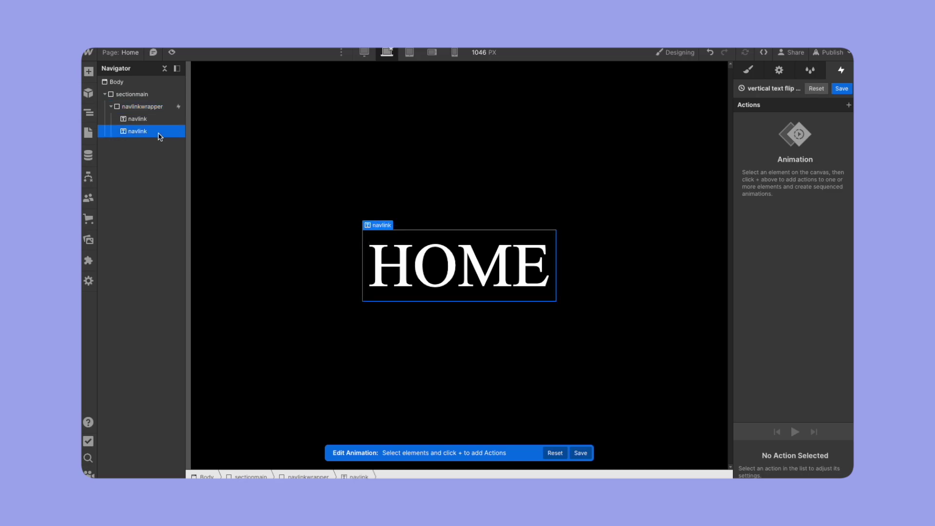
{"action": "left_click", "coordinate": [846, 105]}
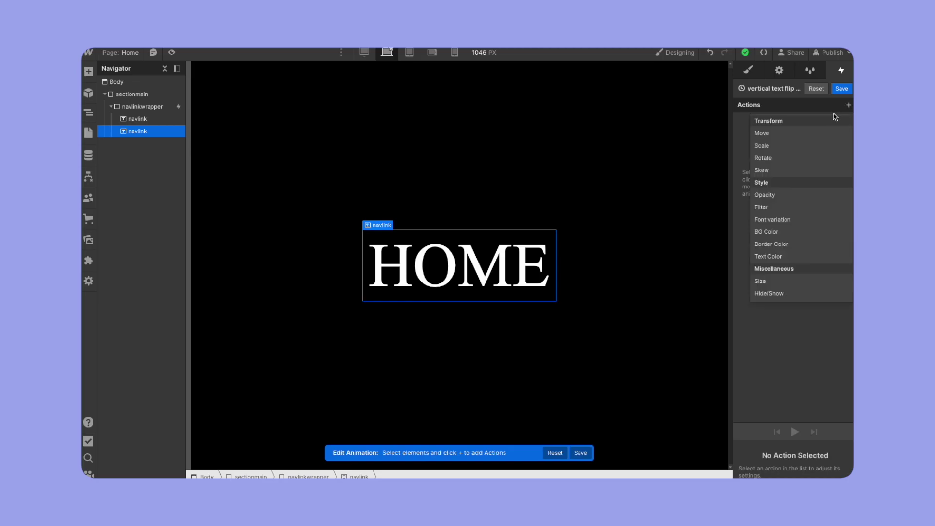
{"action": "left_click", "coordinate": [808, 158]}
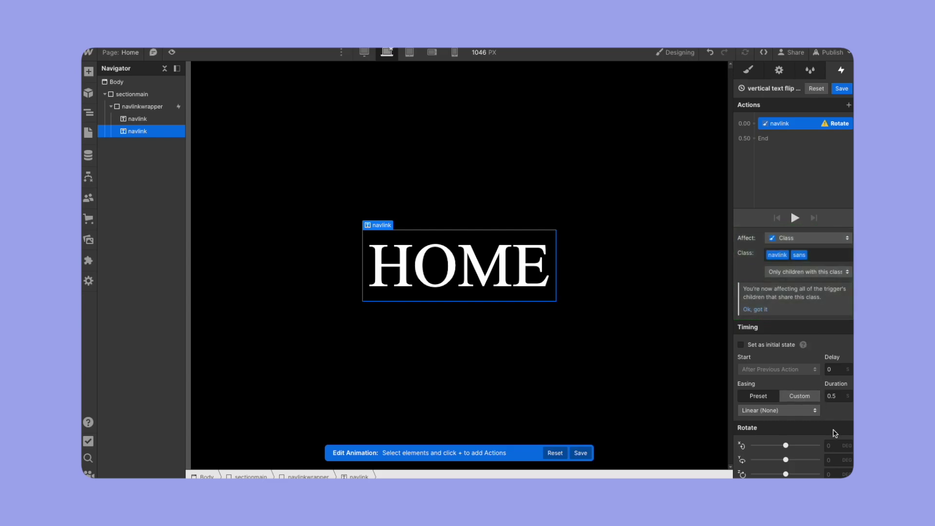
{"action": "left_click", "coordinate": [836, 445]}
{"action": "key", "text": "Return"}
- Add an Opacity action at 0% and a Skew action with an X skew of 0 degrees to the sans navlink
{"action": "left_click", "coordinate": [752, 124]}
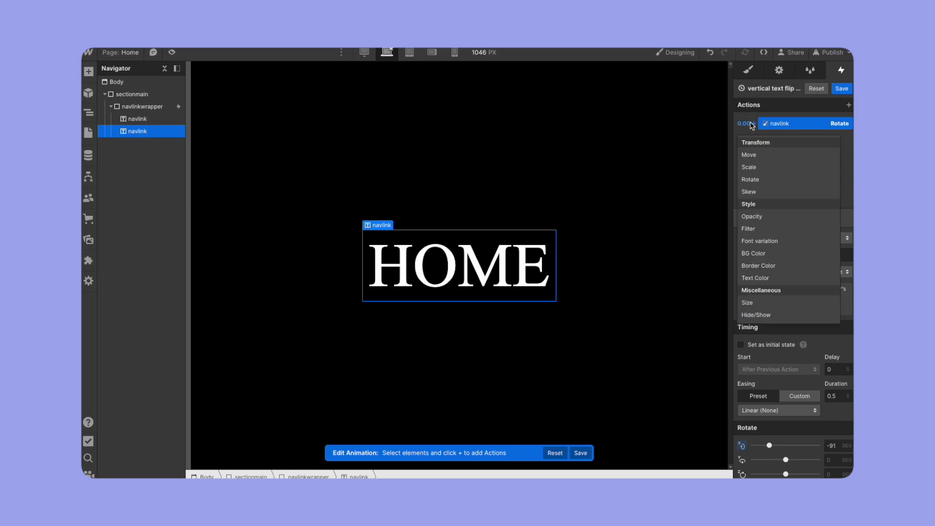
{"action": "left_click", "coordinate": [752, 216]}
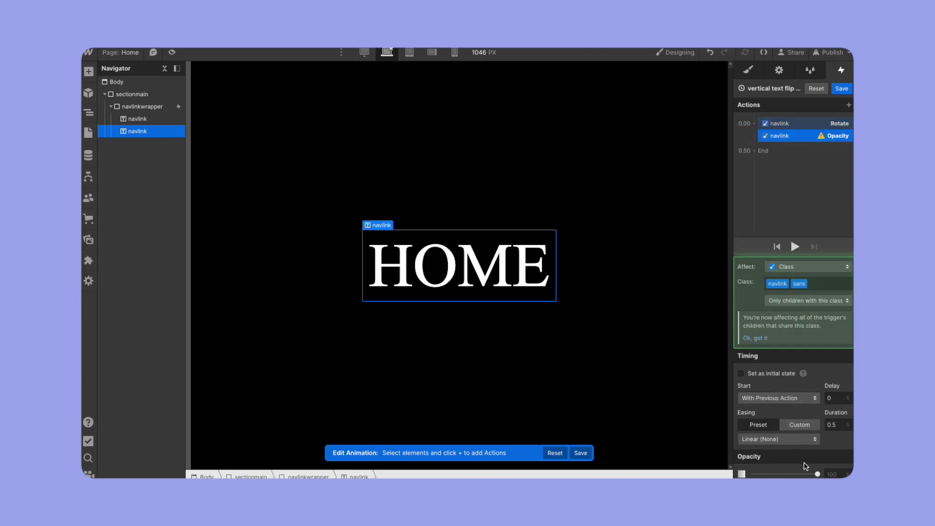
{"action": "left_click_drag", "start_coordinate": [815, 474], "coordinate": [705, 473]}
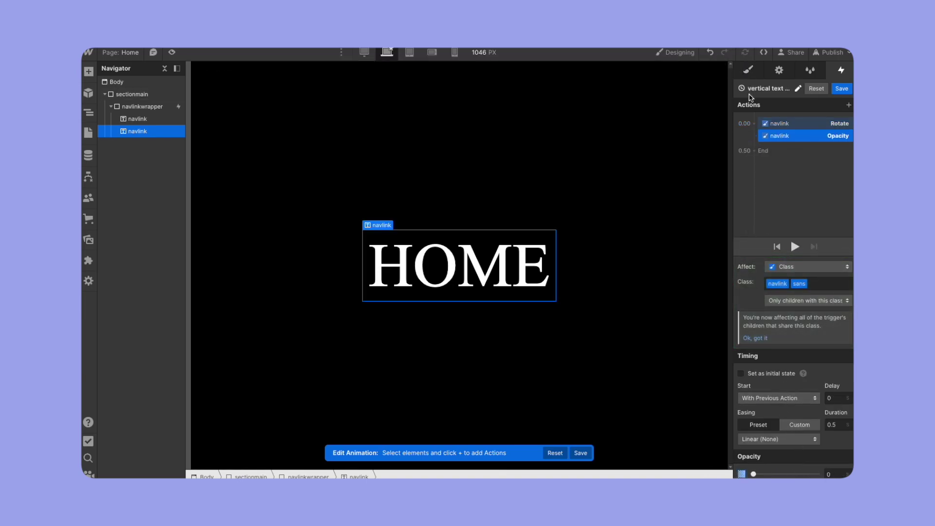
{"action": "left_click", "coordinate": [754, 123]}
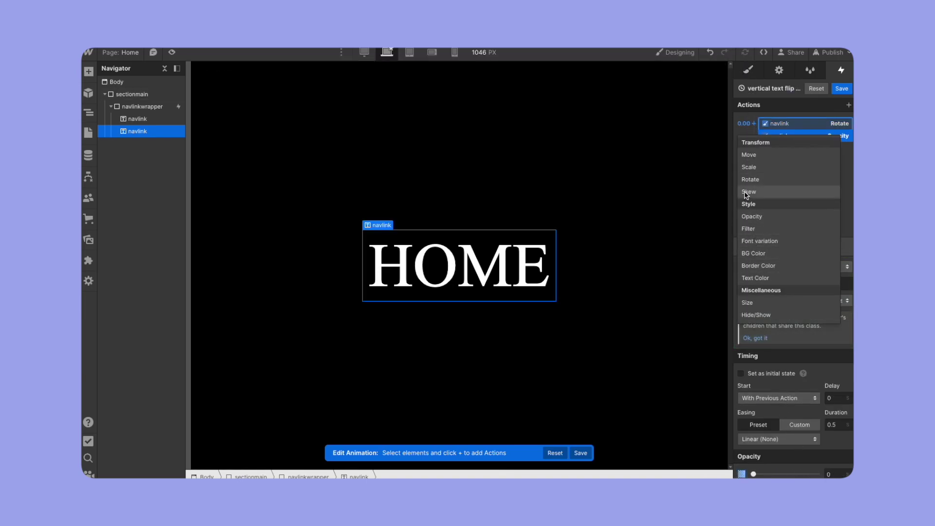
{"action": "left_click", "coordinate": [764, 193]}
{"action": "left_click", "coordinate": [829, 460]}
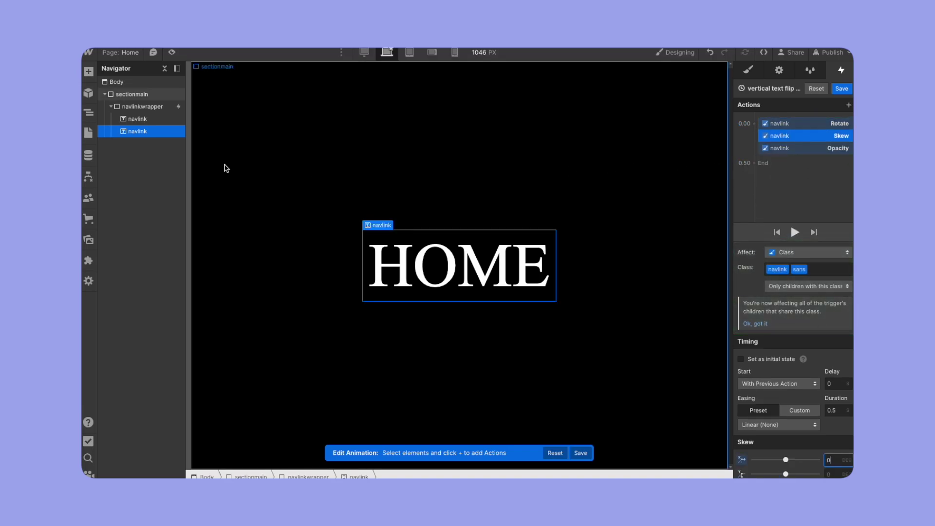
- Add a Rotate action with an X rotation of 0 degrees to the first (serif-looking) navlink
{"action": "left_click", "coordinate": [143, 125]}
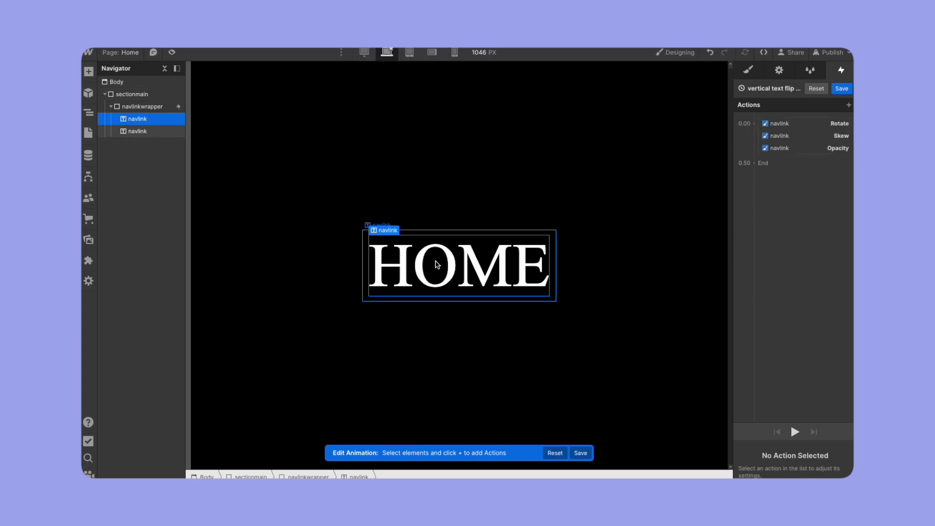
{"action": "left_click", "coordinate": [753, 124]}
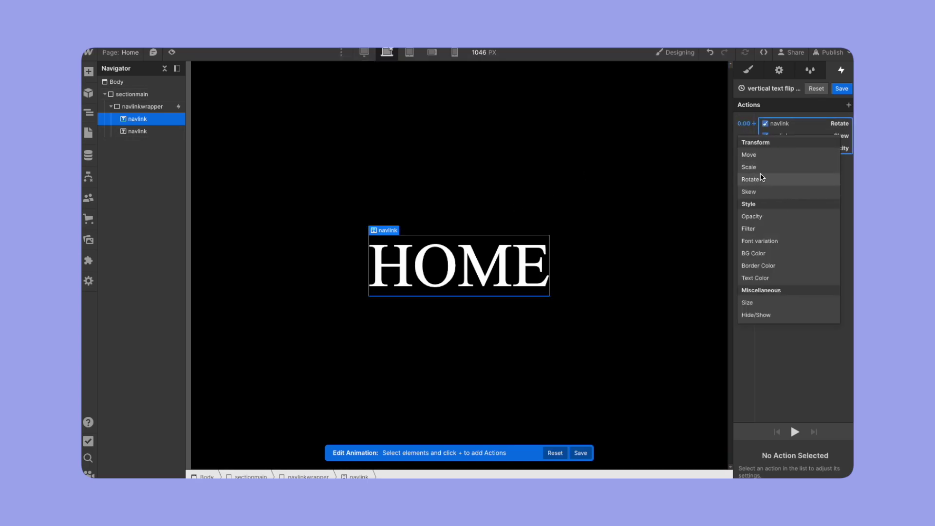
{"action": "left_click", "coordinate": [762, 178]}
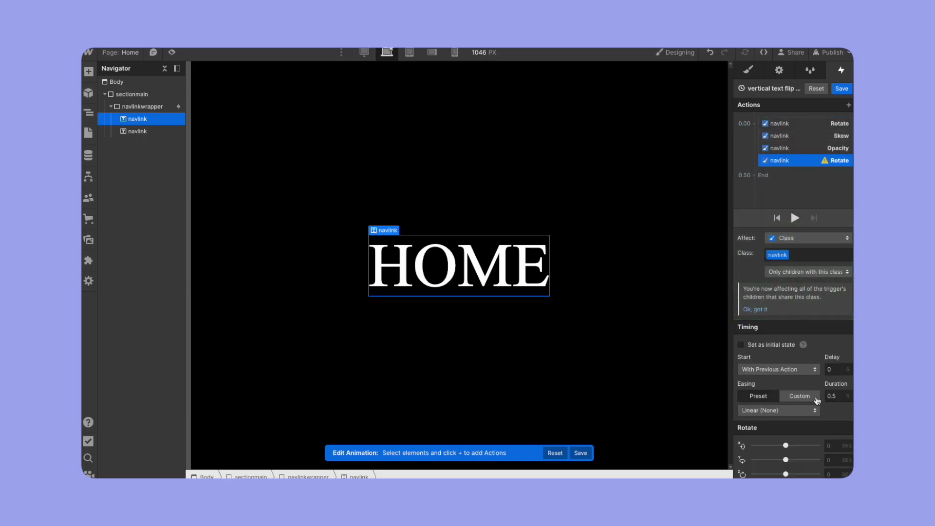
{"action": "left_click", "coordinate": [835, 446]}
- Add an Opacity action at 100% for the first navlink, starting together with its Rotate action
{"action": "left_click", "coordinate": [753, 124]}
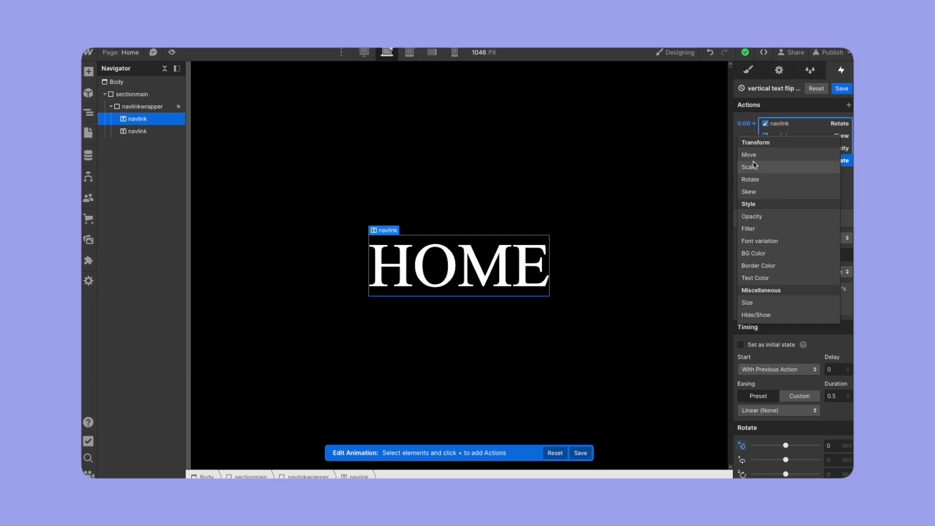
{"action": "left_click", "coordinate": [752, 217]}
{"action": "left_click_drag", "start_coordinate": [809, 156], "coordinate": [806, 174]}
{"action": "left_click", "coordinate": [837, 473]}
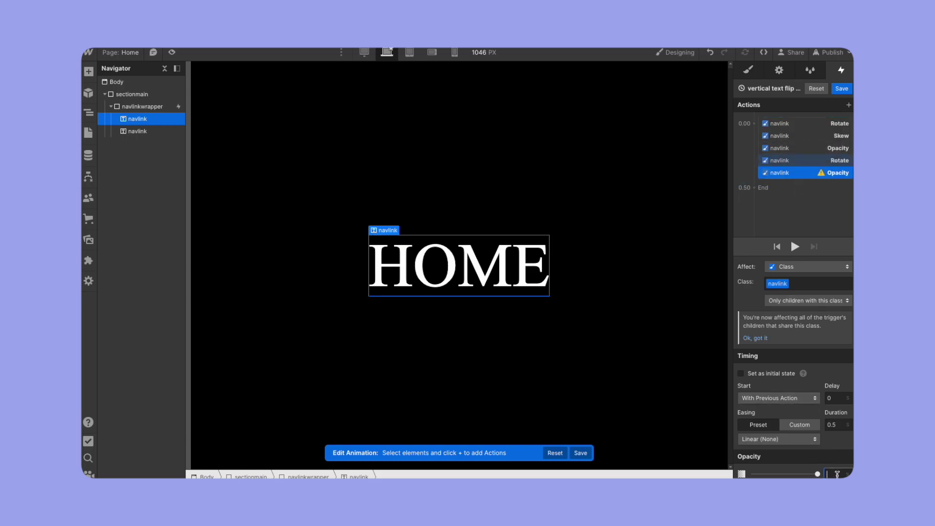
{"action": "type", "text": "100"}
- Set all five actions of the hover-out animation to a 0.2 s duration with Ease easing
{"action": "left_click", "coordinate": [795, 128], "text": "shift"}
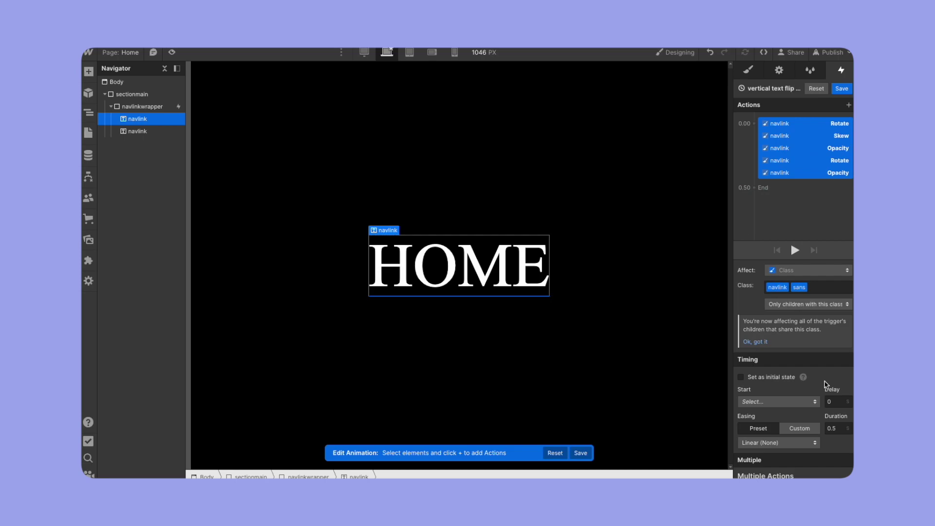
{"action": "left_click", "coordinate": [831, 429]}
{"action": "type", "text": ".2"}
{"action": "left_click", "coordinate": [778, 442]}
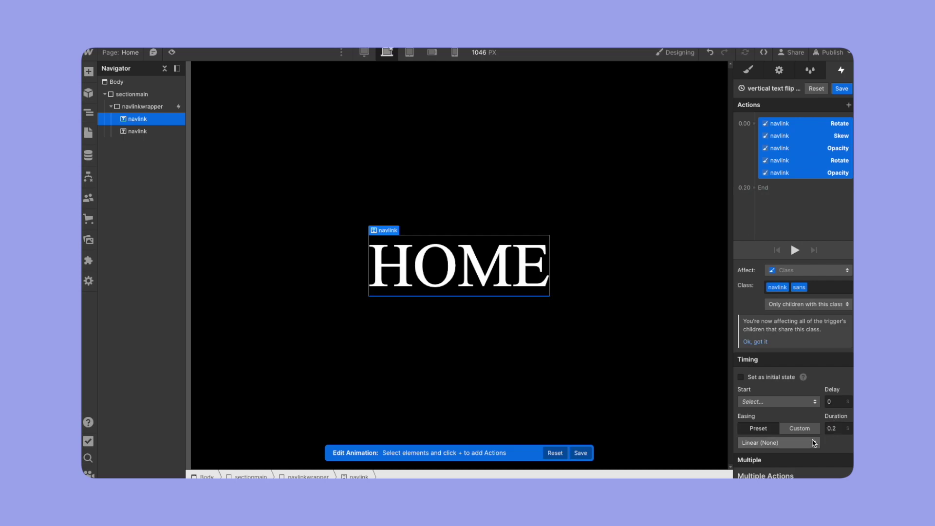
{"action": "left_click", "coordinate": [770, 97]}
- Delay the first navlink's Rotate and Opacity actions by 0.1 s and save the animation
{"action": "left_click", "coordinate": [799, 139]}
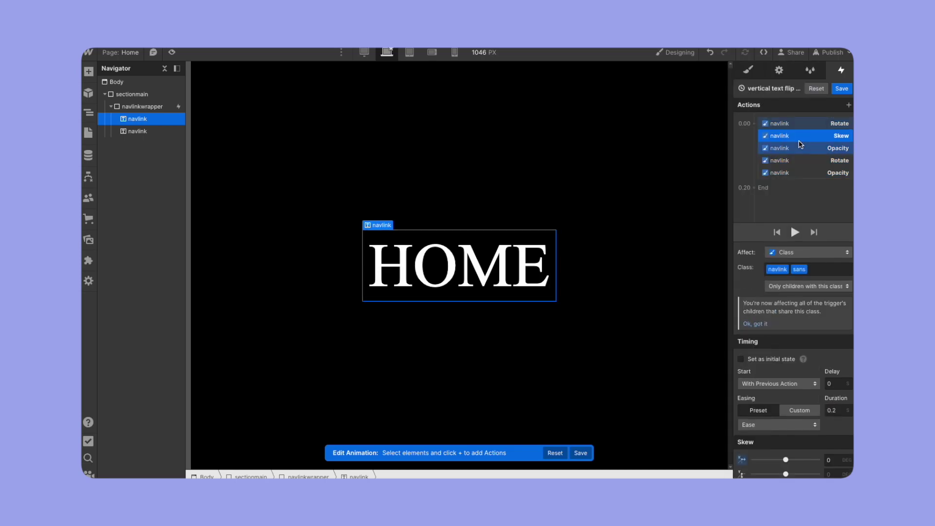
{"action": "left_click", "coordinate": [799, 160]}
{"action": "left_click", "coordinate": [799, 173], "text": "shift"}
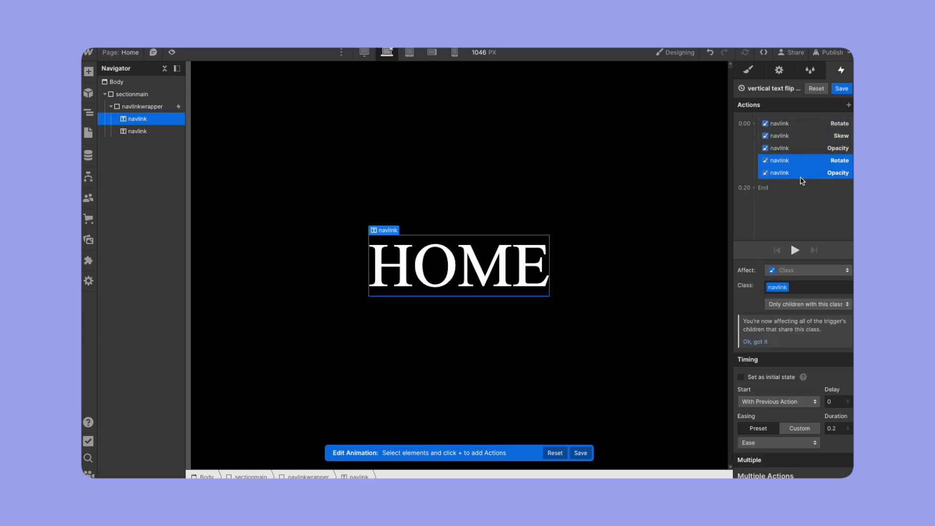
{"action": "left_click", "coordinate": [835, 405]}
{"action": "type", "text": "0.1"}
{"action": "left_click", "coordinate": [842, 88]}
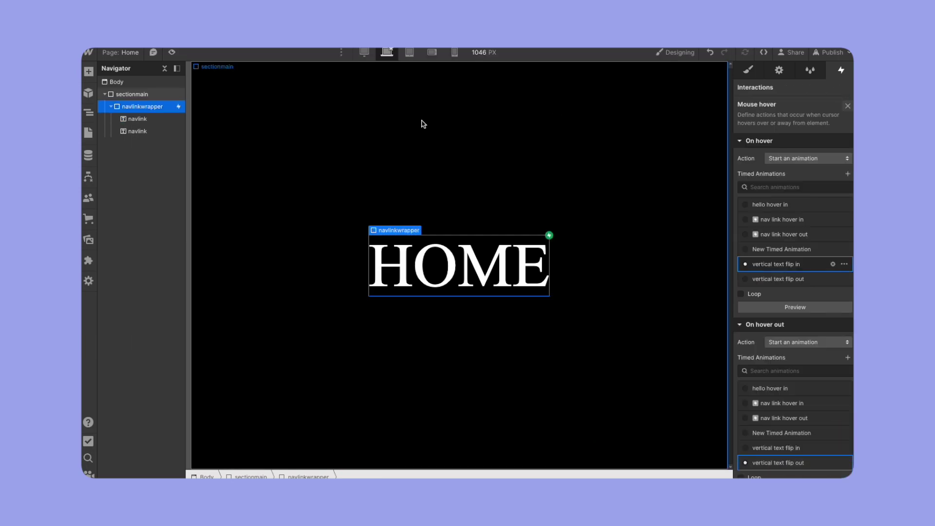
- Preview the hover effect and examine the delayed Rotate and Opacity actions of the hover-out animation
{"action": "left_click", "coordinate": [349, 127]}
{"action": "left_click", "coordinate": [172, 52]}
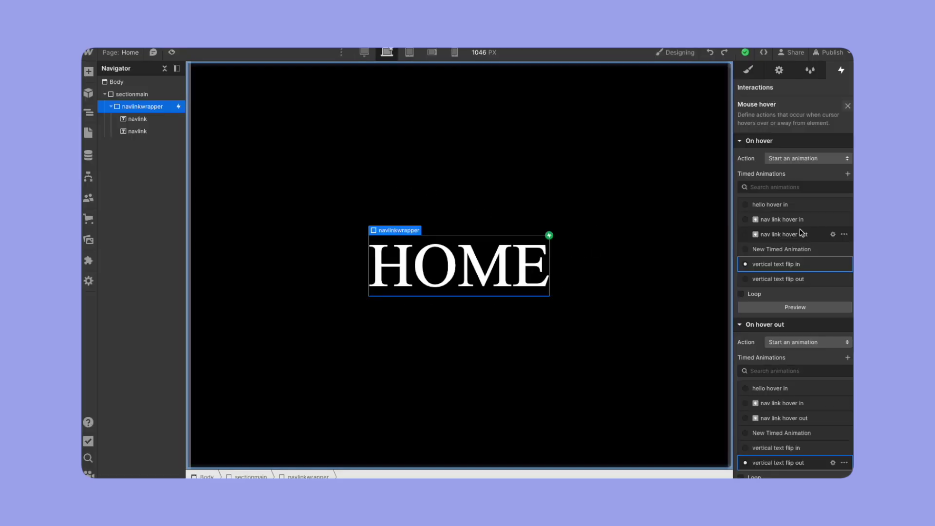
{"action": "left_click", "coordinate": [789, 249]}
{"action": "scroll", "coordinate": [794, 194], "scroll_direction": "down", "scroll_amount": 5}
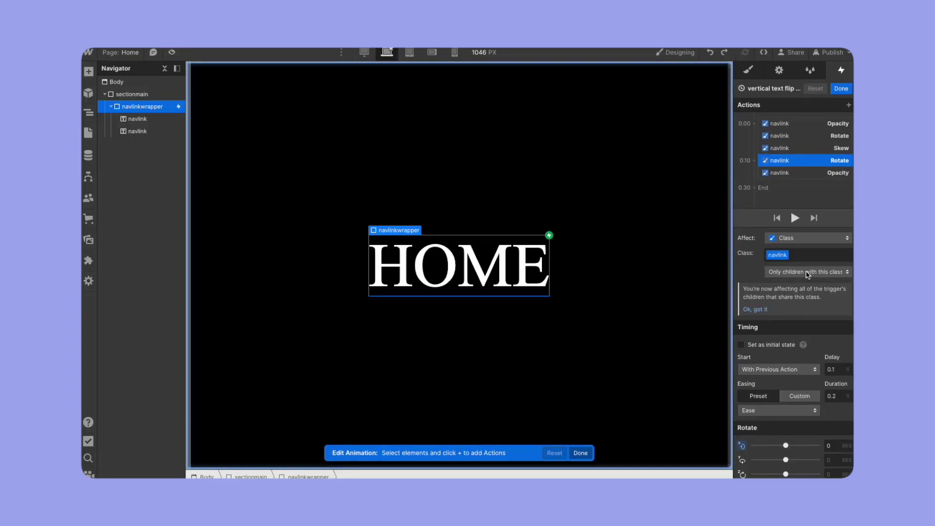
{"action": "left_click", "coordinate": [794, 172]}
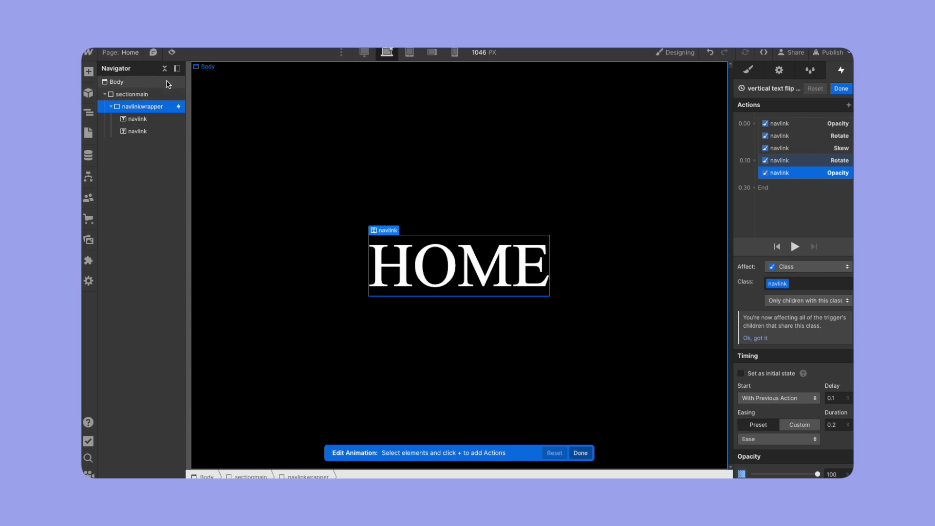
{"action": "left_click", "coordinate": [172, 52]}
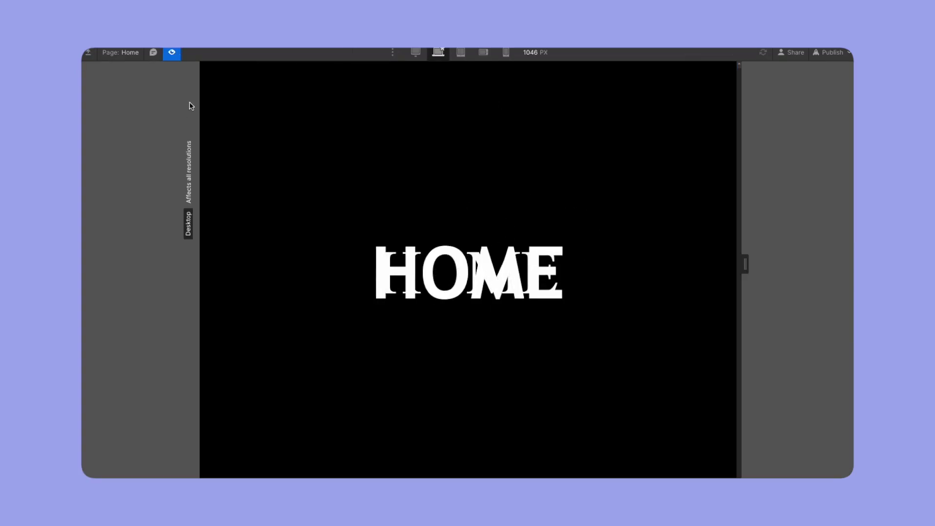
{"action": "left_click", "coordinate": [173, 53]}
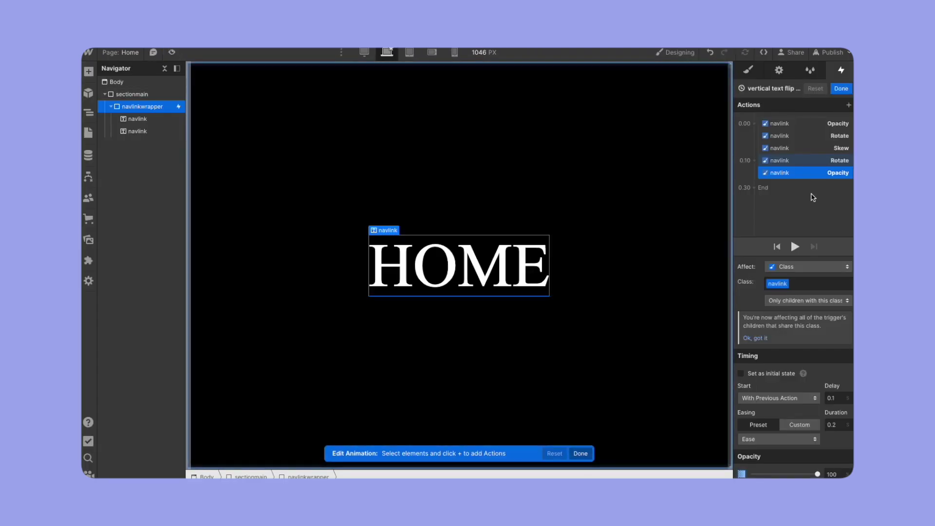
- Add the serif combo class to the first navlink text block
{"action": "left_click", "coordinate": [747, 71]}
{"action": "left_click", "coordinate": [166, 119]}
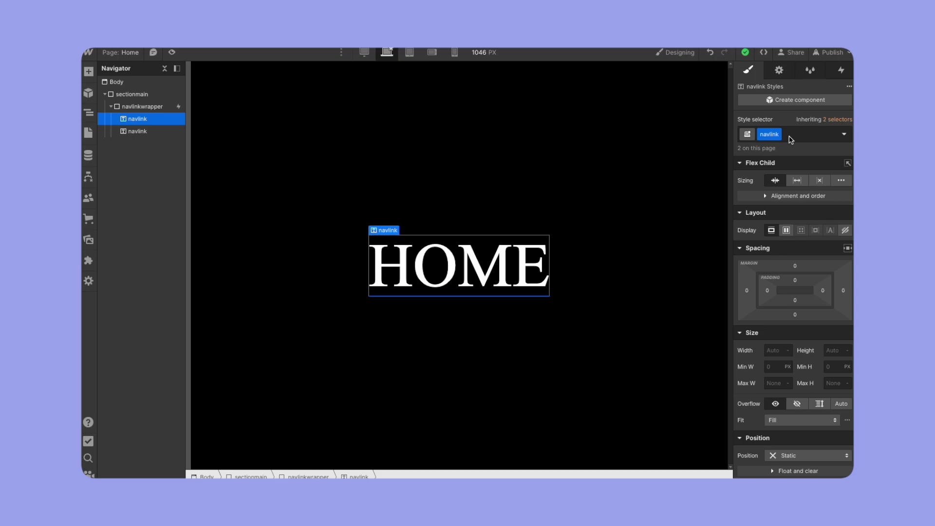
{"action": "left_click", "coordinate": [789, 135]}
{"action": "type", "text": "ser"}
{"action": "left_click", "coordinate": [780, 191]}
- Reopen "vertical text flip out" from the navlinkwrapper's mouse hover interaction and examine which class each action targets
{"action": "left_click", "coordinate": [841, 69]}
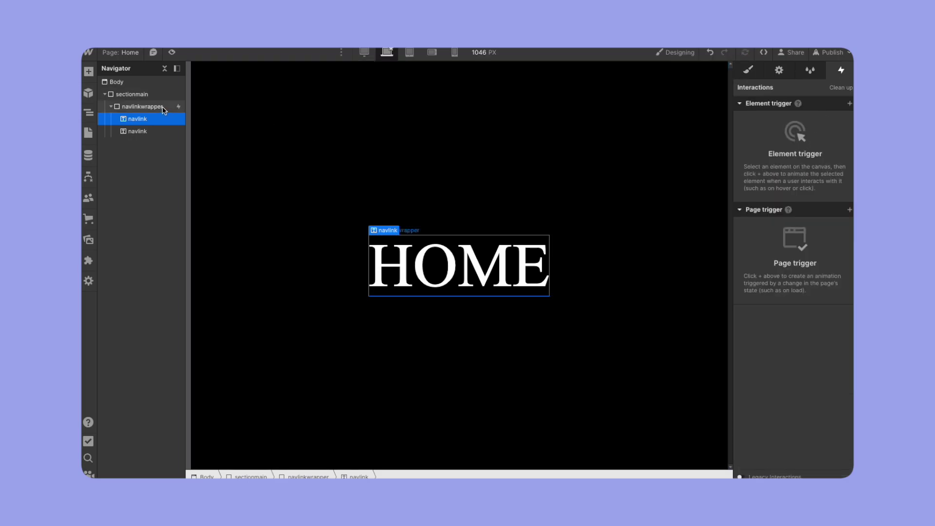
{"action": "left_click", "coordinate": [142, 106]}
{"action": "left_click", "coordinate": [745, 127]}
{"action": "scroll", "coordinate": [774, 273], "scroll_direction": "down", "scroll_amount": 3}
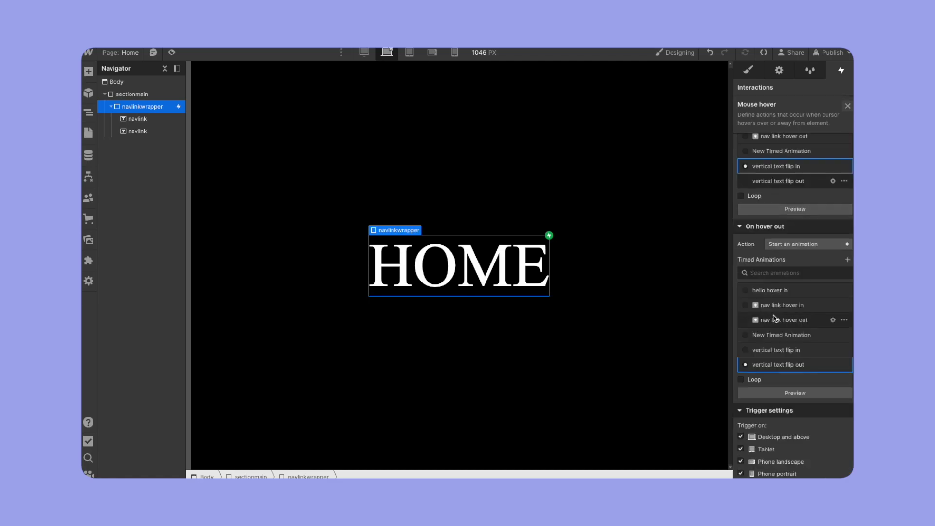
{"action": "left_click", "coordinate": [779, 362]}
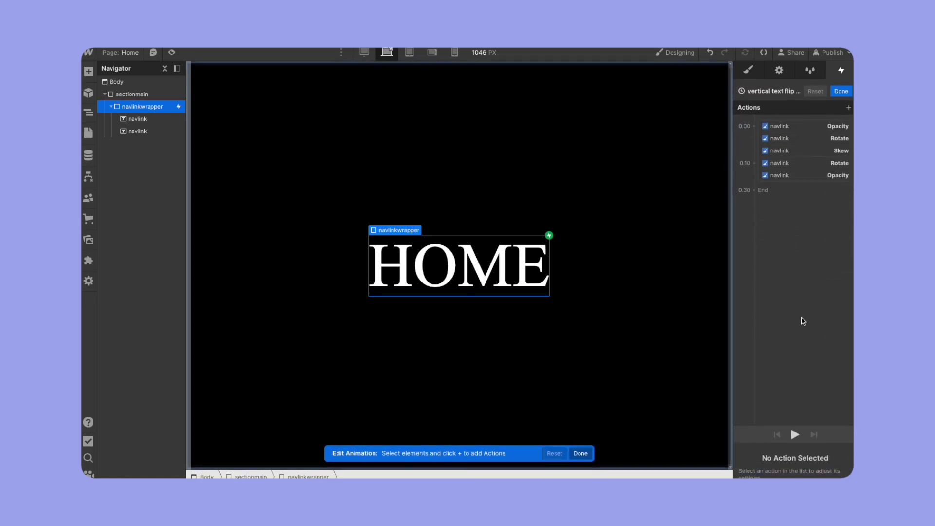
{"action": "left_click", "coordinate": [785, 163]}
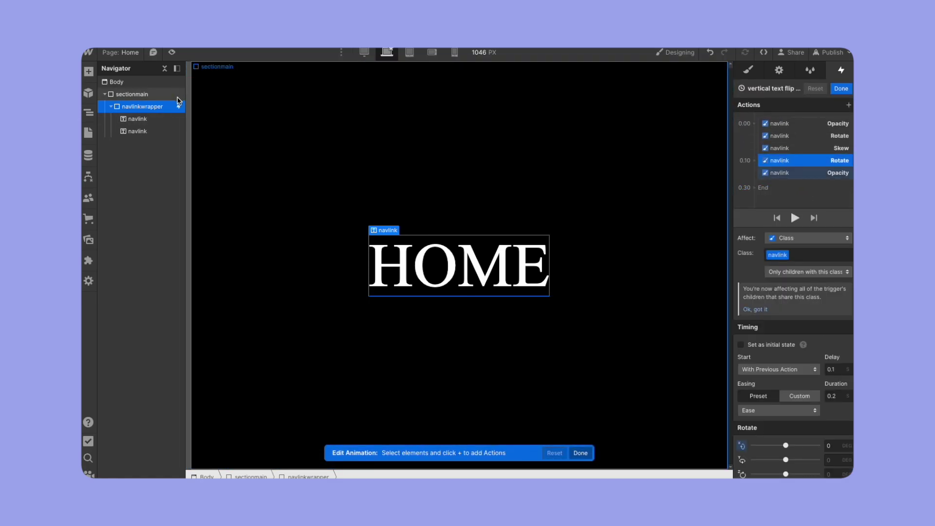
{"action": "left_click", "coordinate": [138, 119]}
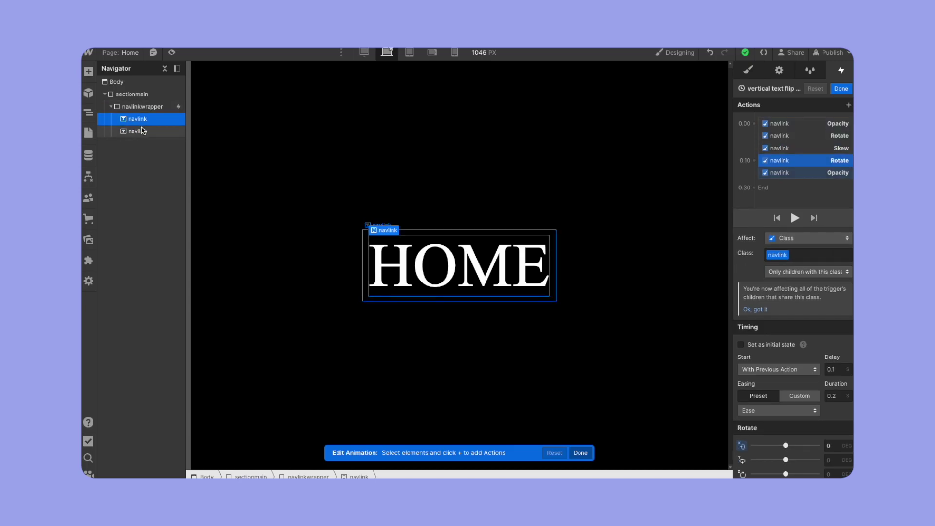
{"action": "left_click", "coordinate": [838, 124]}
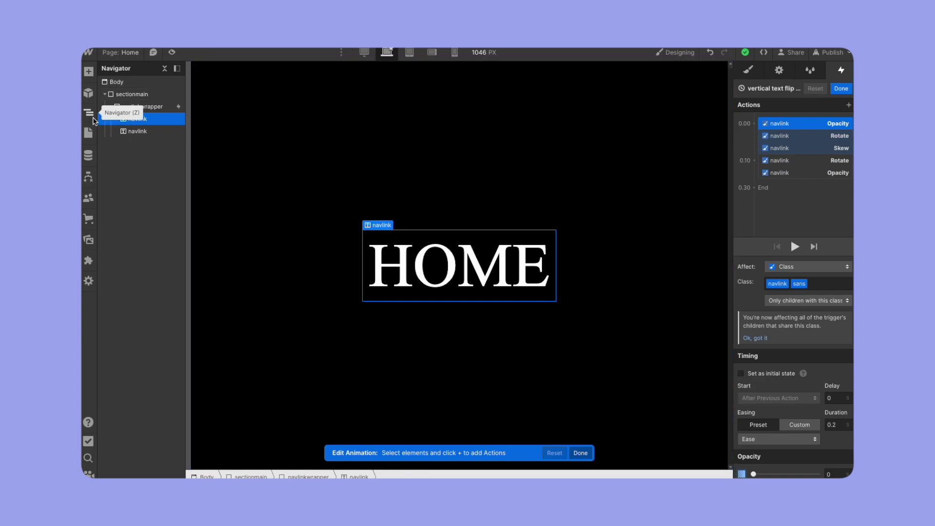
- Retarget the delayed Rotate action from the navlink class to the navlink serif combo class
{"action": "left_click", "coordinate": [830, 166]}
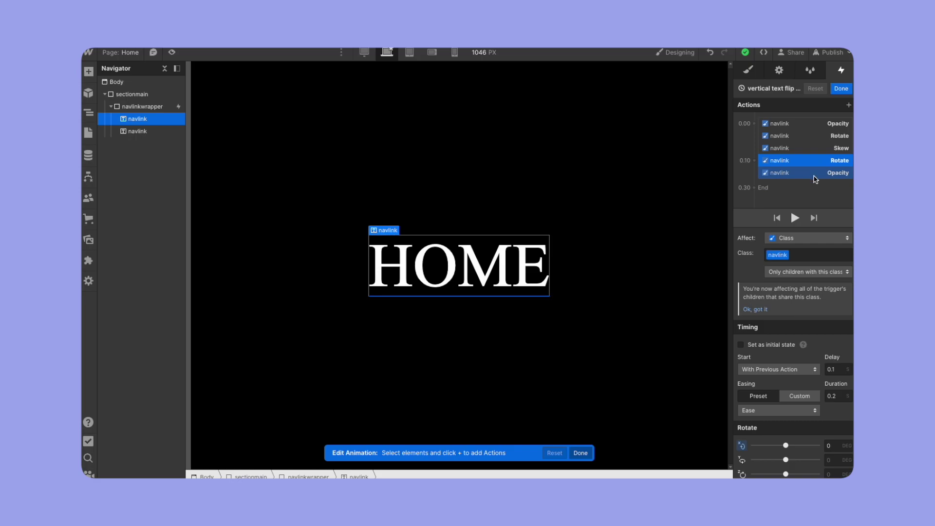
{"action": "left_click", "coordinate": [796, 255]}
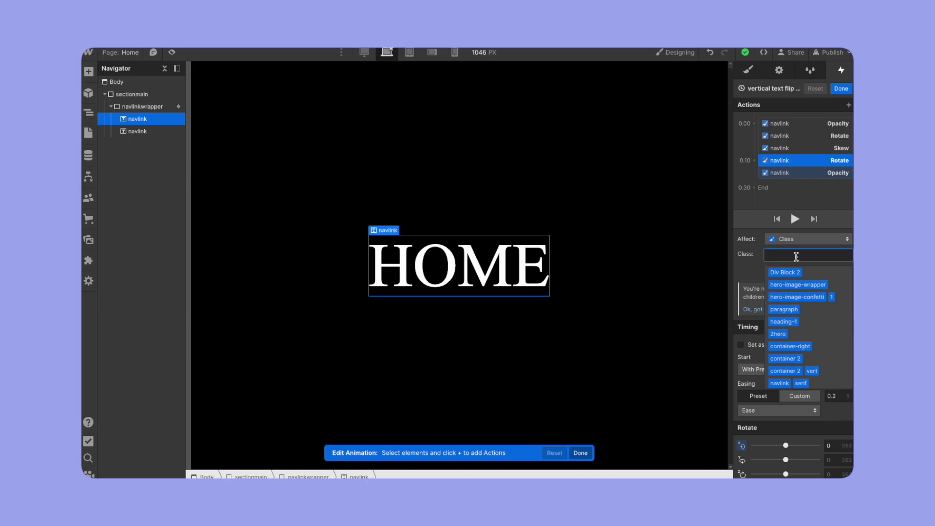
{"action": "type", "text": "navlink"}
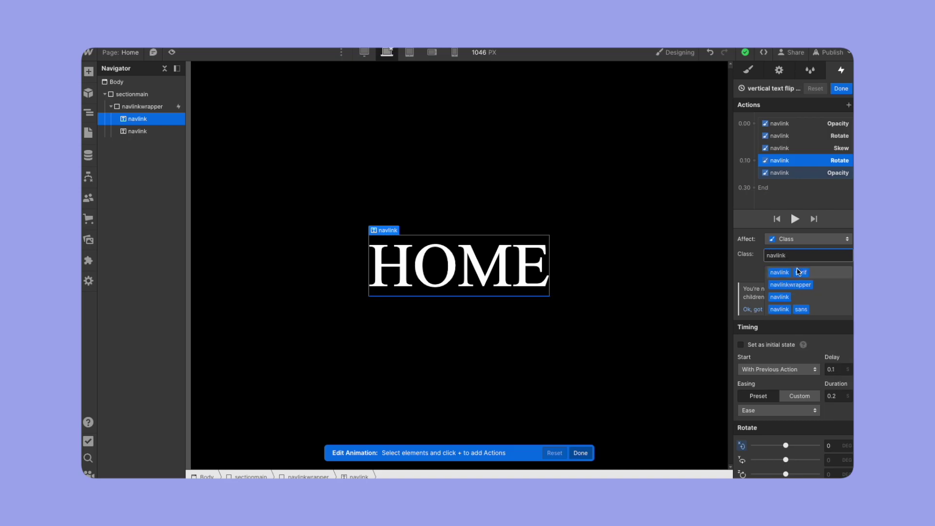
{"action": "left_click", "coordinate": [800, 272]}
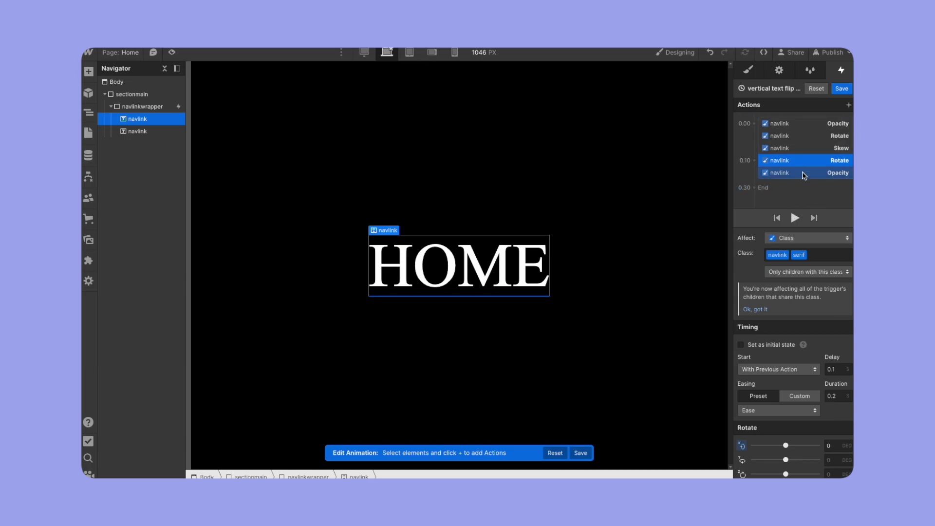
- Set the easing of all five actions to Ease Out, save the animation and preview the hover effect
{"action": "left_click_drag", "start_coordinate": [804, 172], "coordinate": [788, 115]}
{"action": "left_click", "coordinate": [778, 439]}
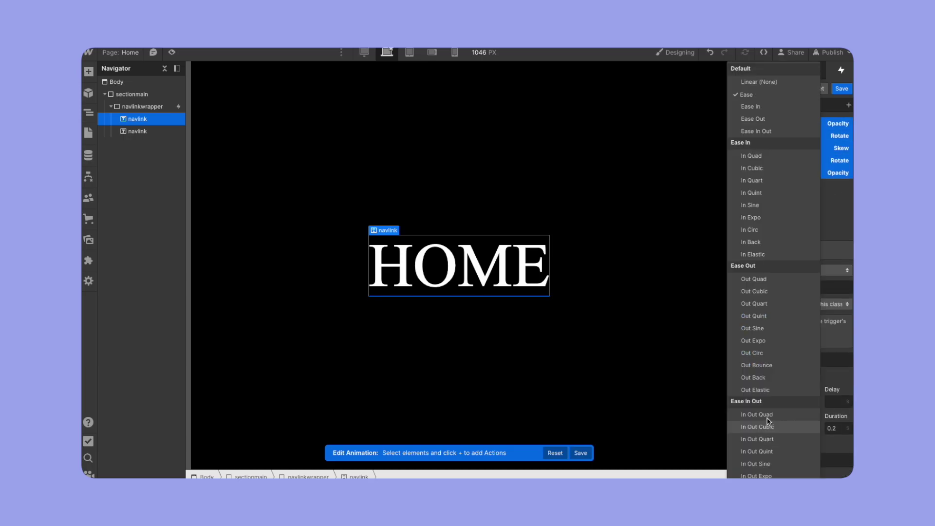
{"action": "left_click", "coordinate": [842, 90]}
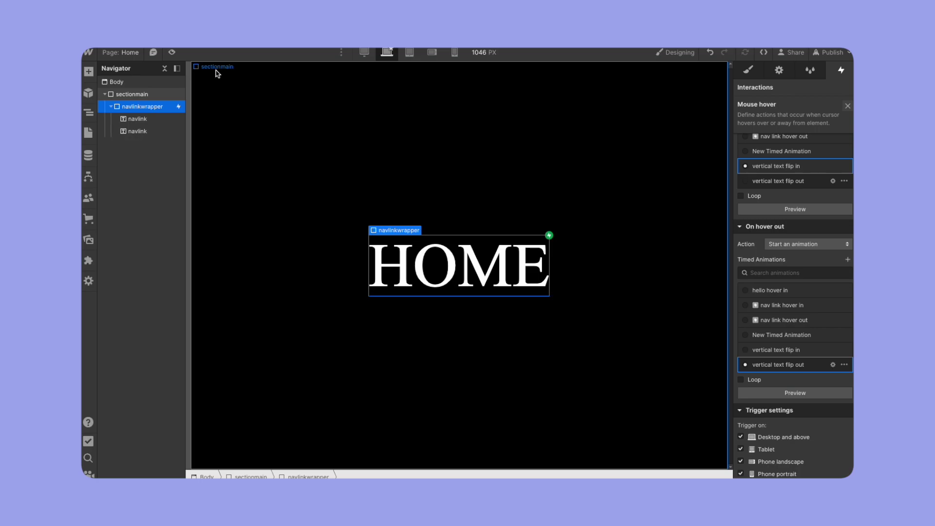
{"action": "left_click", "coordinate": [172, 53]}
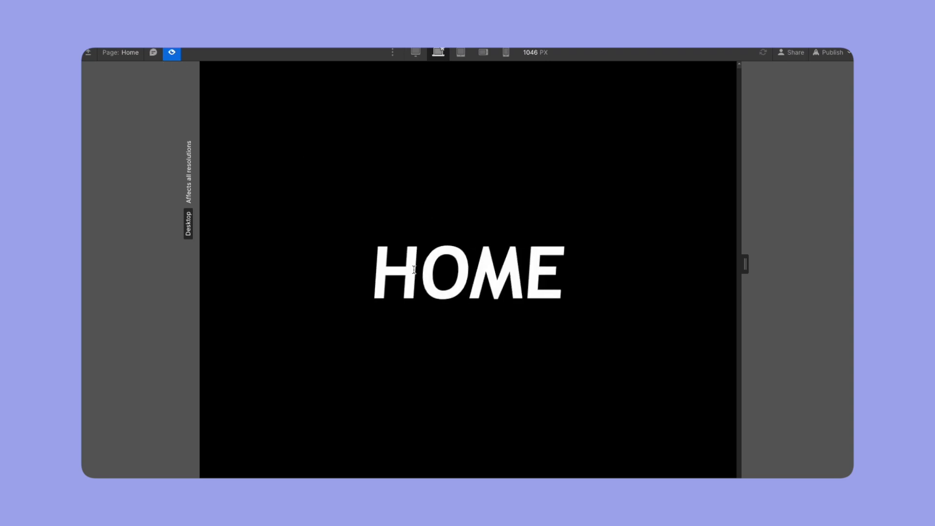
{"action": "left_click", "coordinate": [172, 50]}
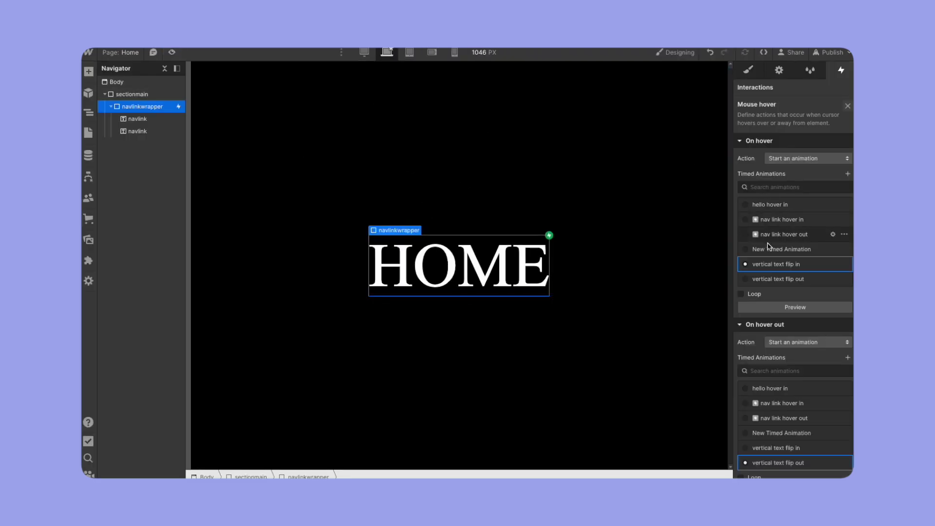
- Set the sans navlink's Rotate action in the hover-out animation to an X rotation of -91 degrees and preview the page
{"action": "left_click", "coordinate": [798, 455]}
{"action": "scroll", "coordinate": [796, 429], "scroll_direction": "down", "scroll_amount": 3}
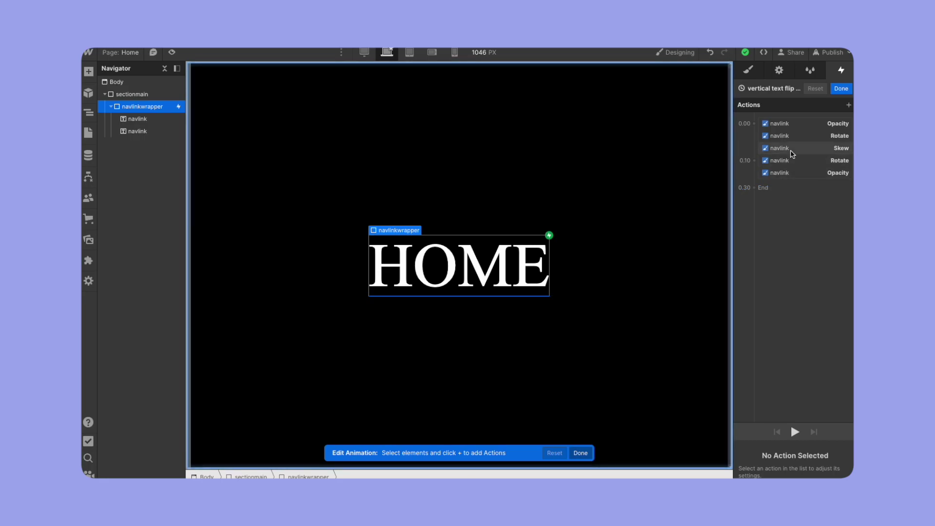
{"action": "left_click", "coordinate": [789, 123]}
{"action": "left_click", "coordinate": [789, 136]}
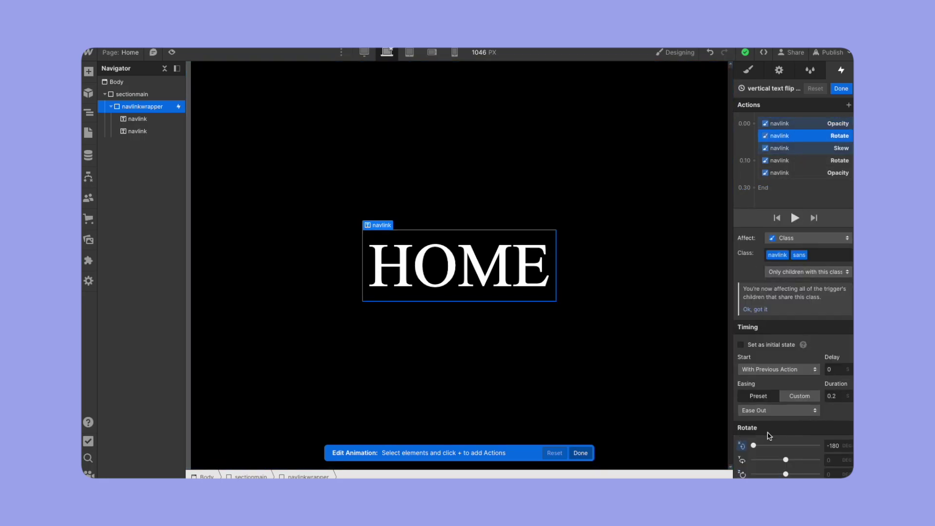
{"action": "left_click", "coordinate": [836, 448]}
{"action": "type", "text": "-91"}
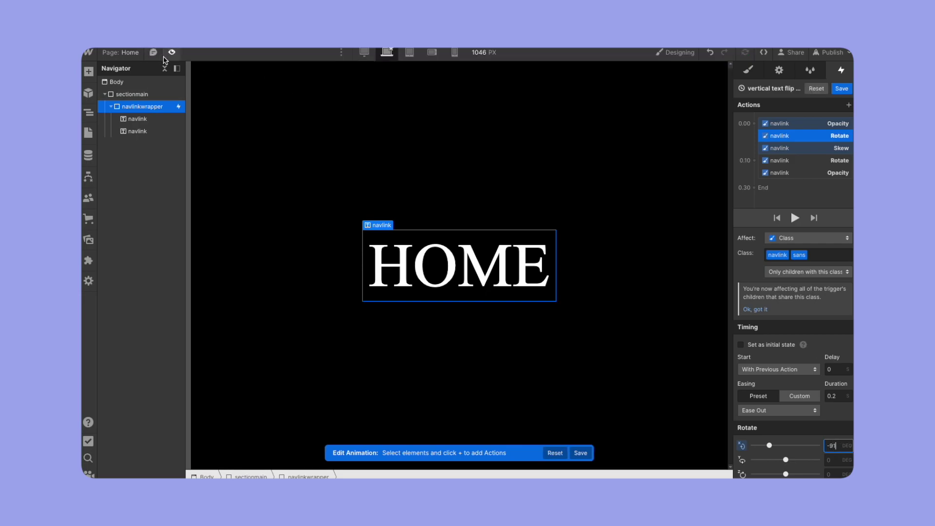
{"action": "left_click", "coordinate": [172, 53]}
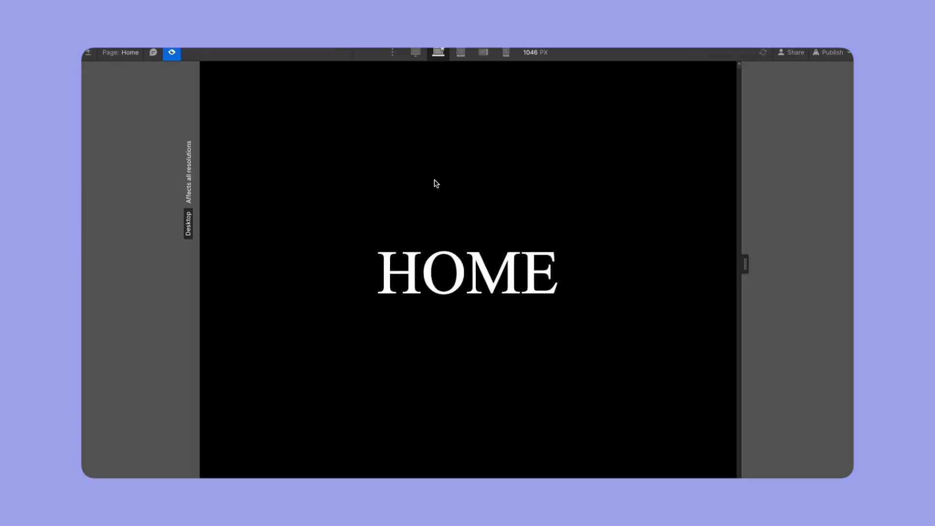